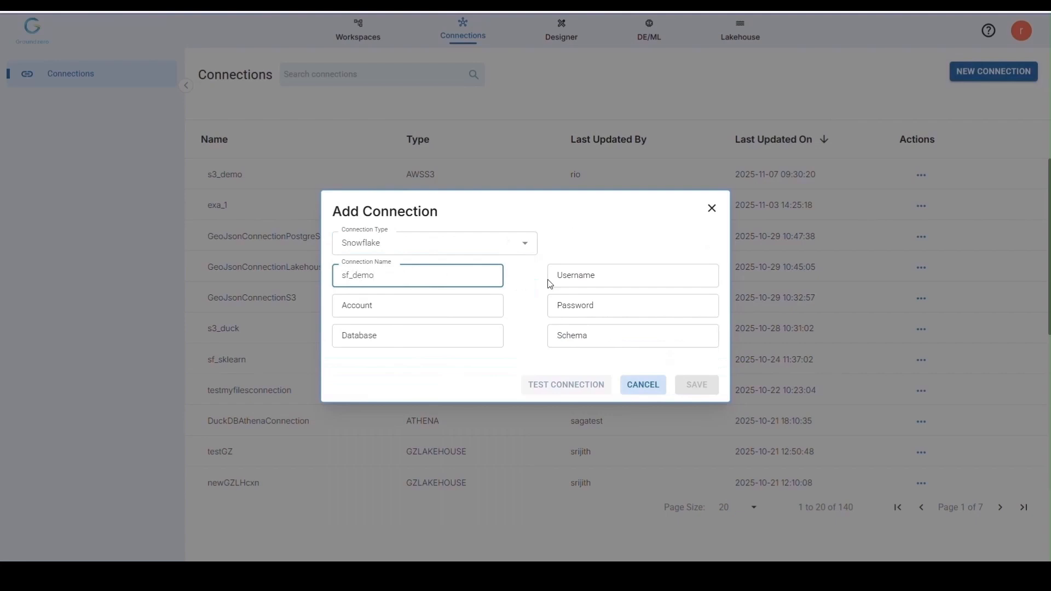
# Step: Fill in the username, account password and account identifier for the Snowflake connection sf_demo
pyautogui.click(550, 284)
pyautogui.hotkey('ctrl', 'v')
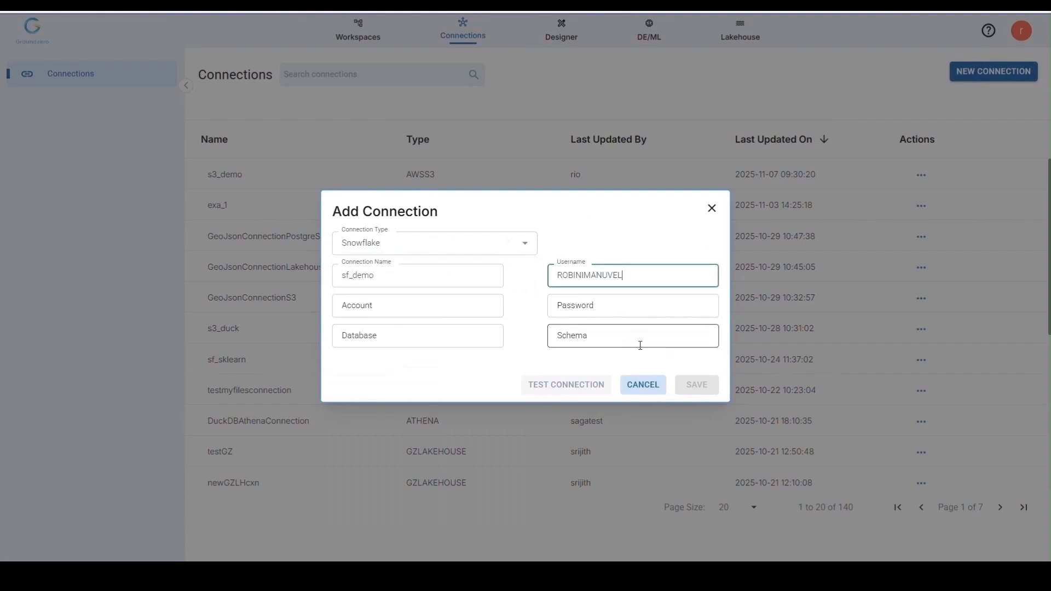
pyautogui.click(603, 305)
pyautogui.hotkey('ctrl', 'v')
pyautogui.click(419, 313)
pyautogui.write('YNLNPIL-NK79015')
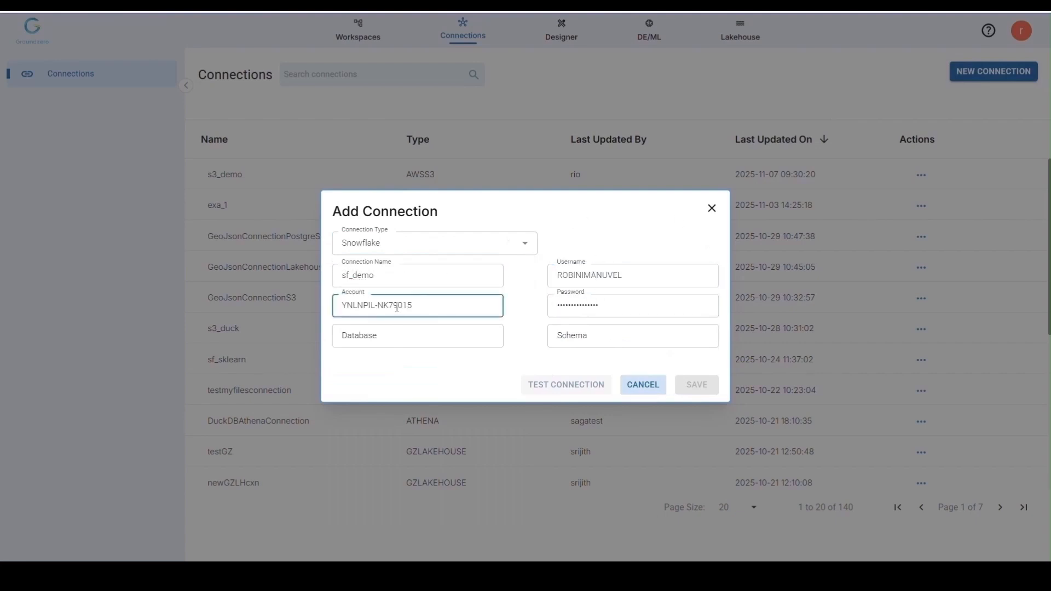
# Step: Set the connection's database to PUBLIC and its schema to SCHEMA, and test the connection
pyautogui.click(454, 330)
pyautogui.press('capslock')
pyautogui.write('PUBLIC')
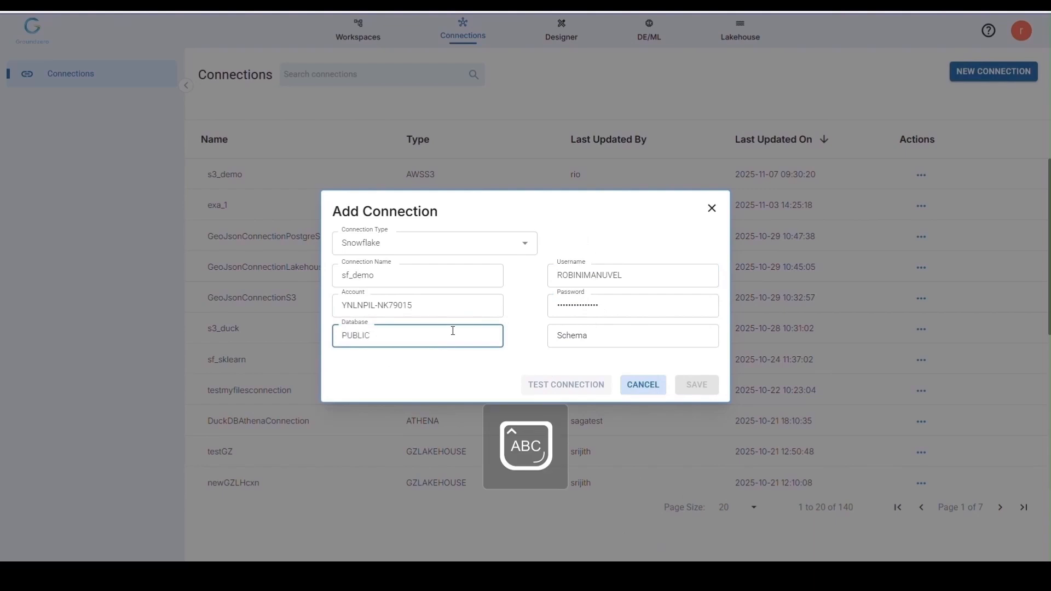
pyautogui.click(622, 333)
pyautogui.write('SCHEMA')
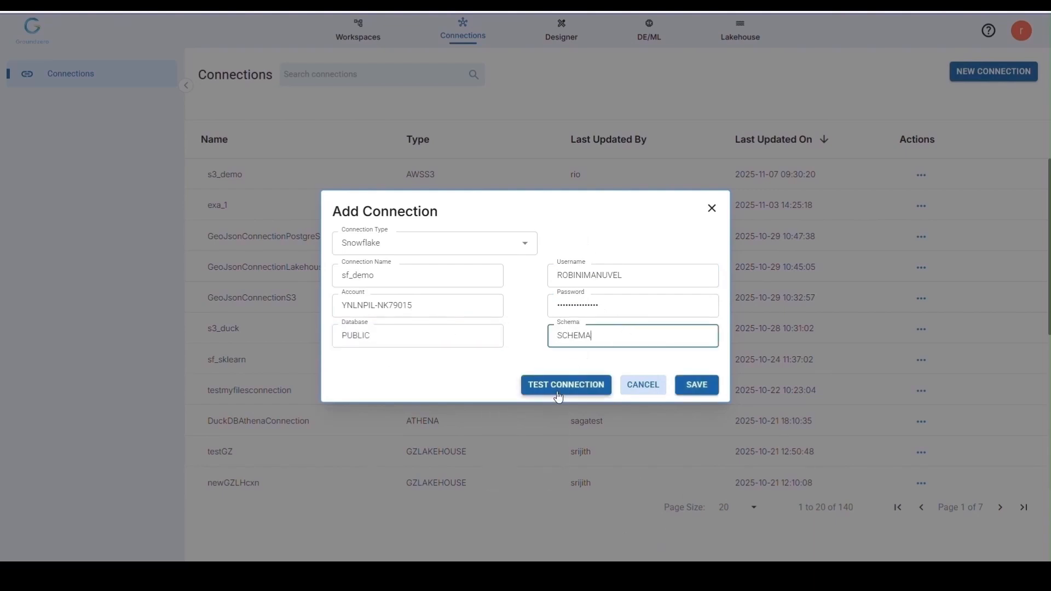
pyautogui.click(558, 395)
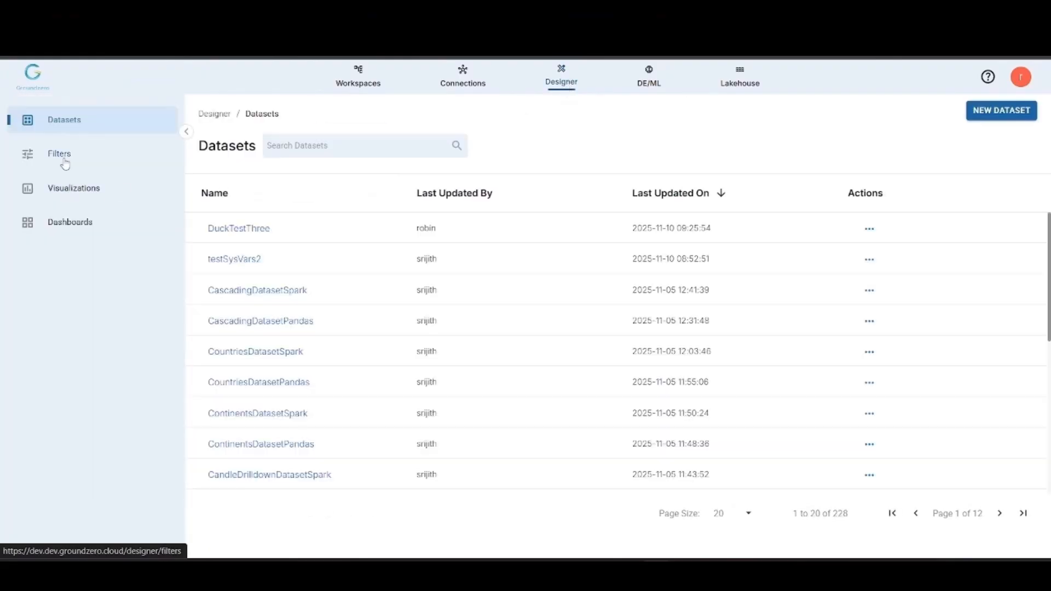
# Step: Create a new filter named LargeCapStocks in the Designer
pyautogui.click(60, 153)
pyautogui.click(1000, 116)
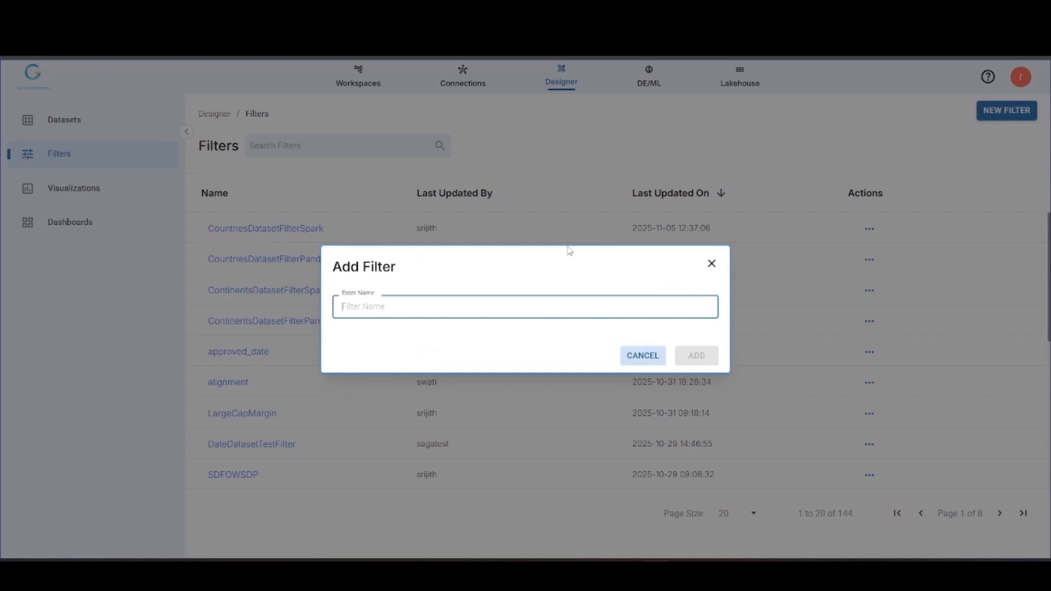
pyautogui.write('LargeCapStocks')
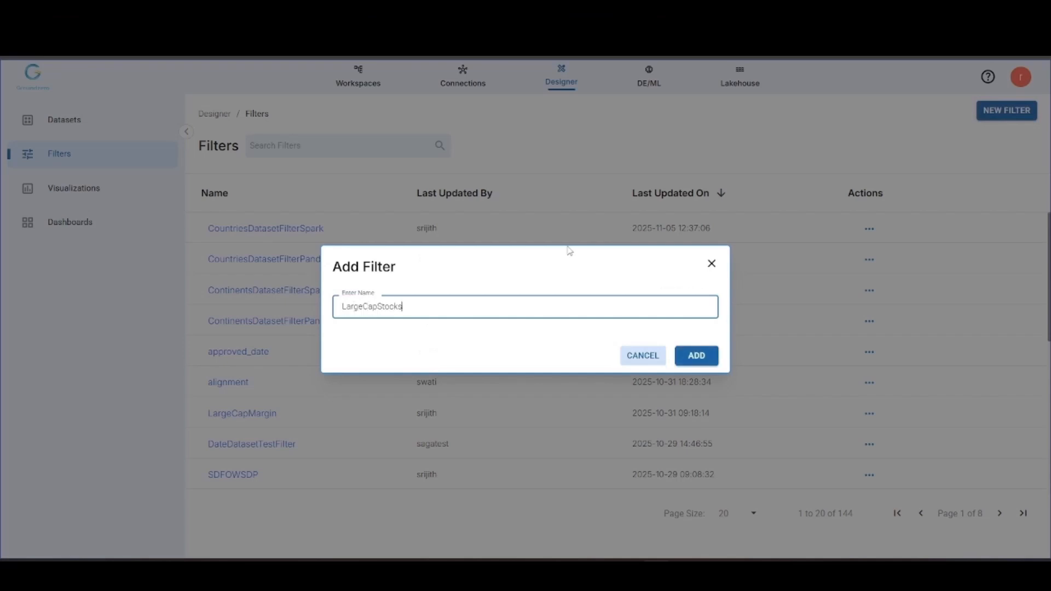
pyautogui.click(697, 356)
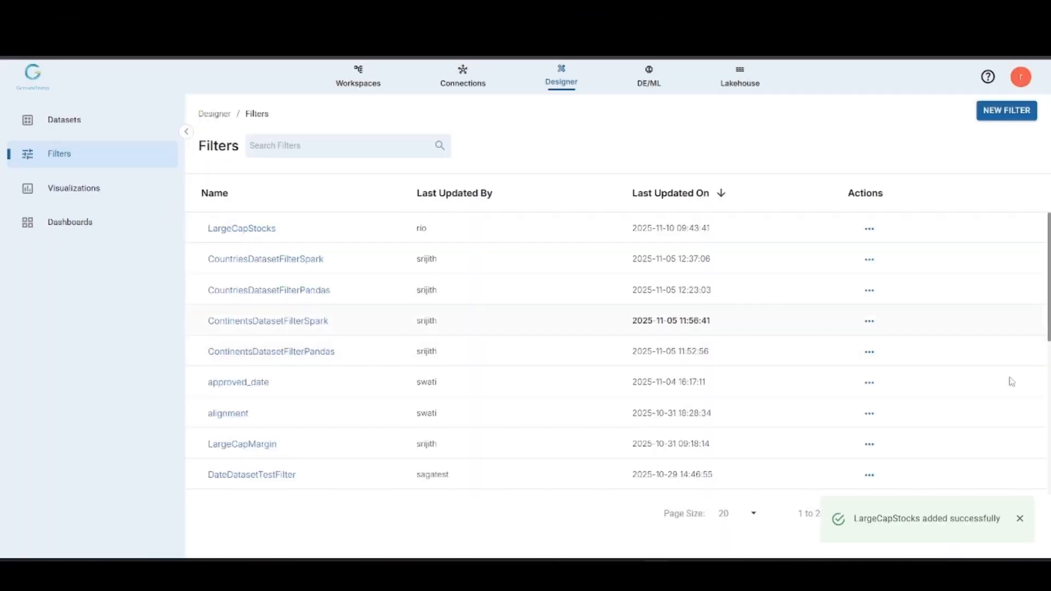
pyautogui.click(1020, 519)
# Step: Configure the LargeCapStocks filter as a Single select List with a Custom source and the Plain text data type
pyautogui.click(227, 229)
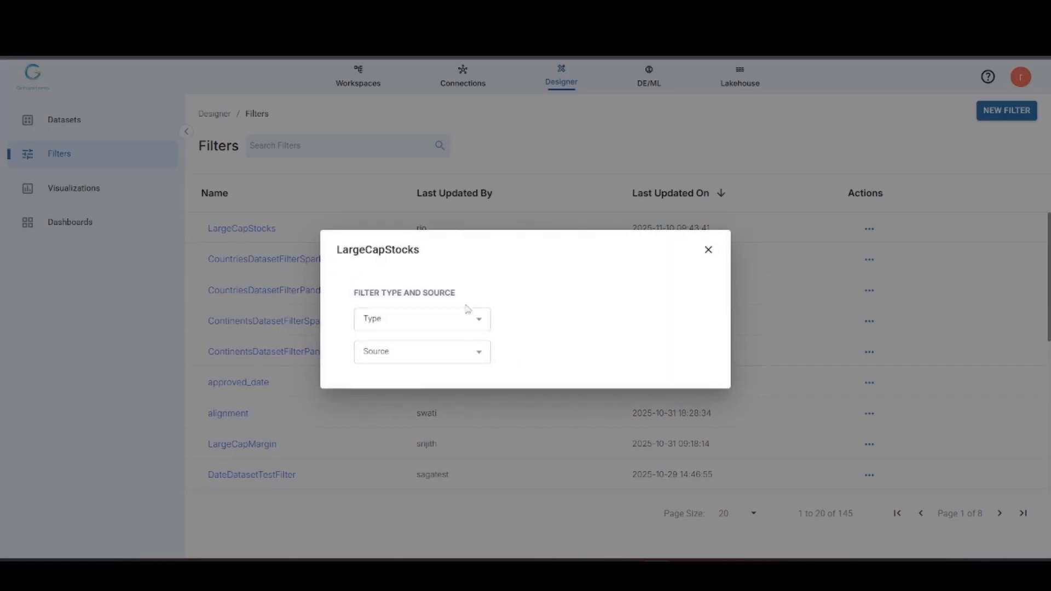
pyautogui.click(454, 319)
pyautogui.click(429, 346)
pyautogui.click(387, 346)
pyautogui.click(389, 375)
pyautogui.click(392, 379)
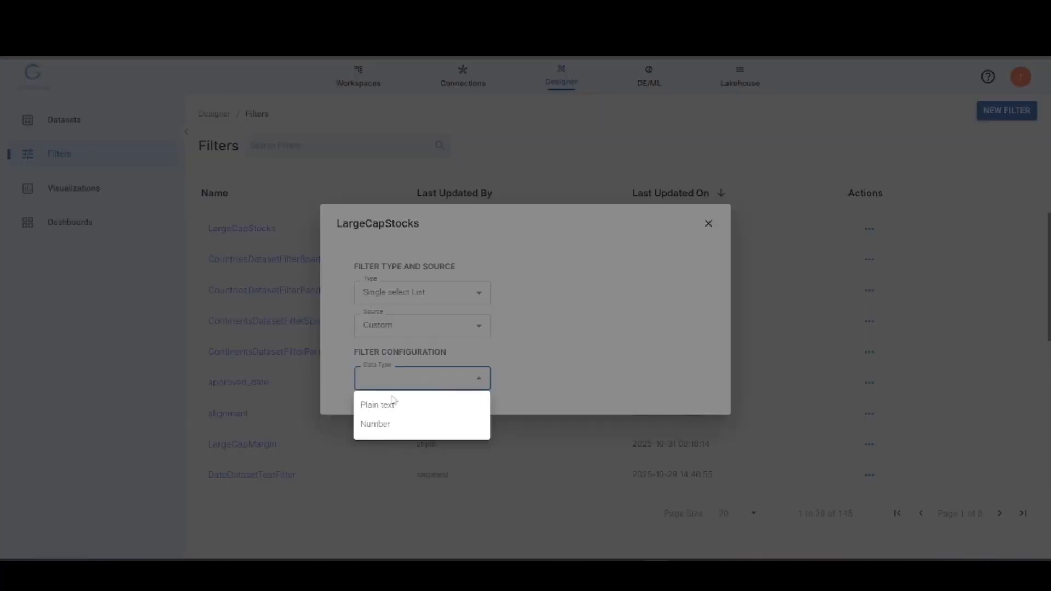
pyautogui.click(405, 410)
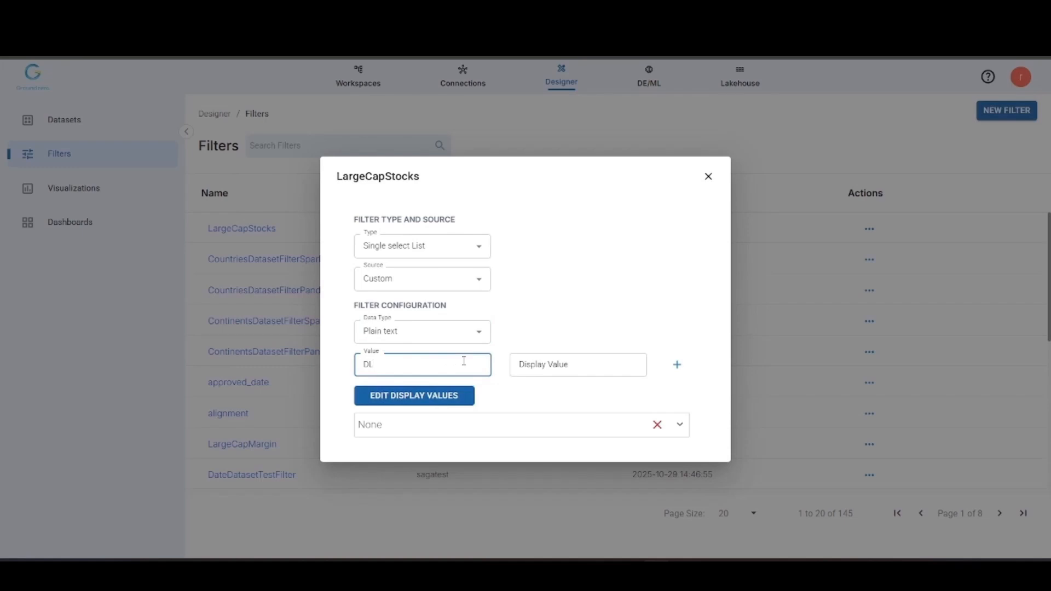
# Step: Add the filter item DLHC with the display value DLHC
pyautogui.click(535, 361)
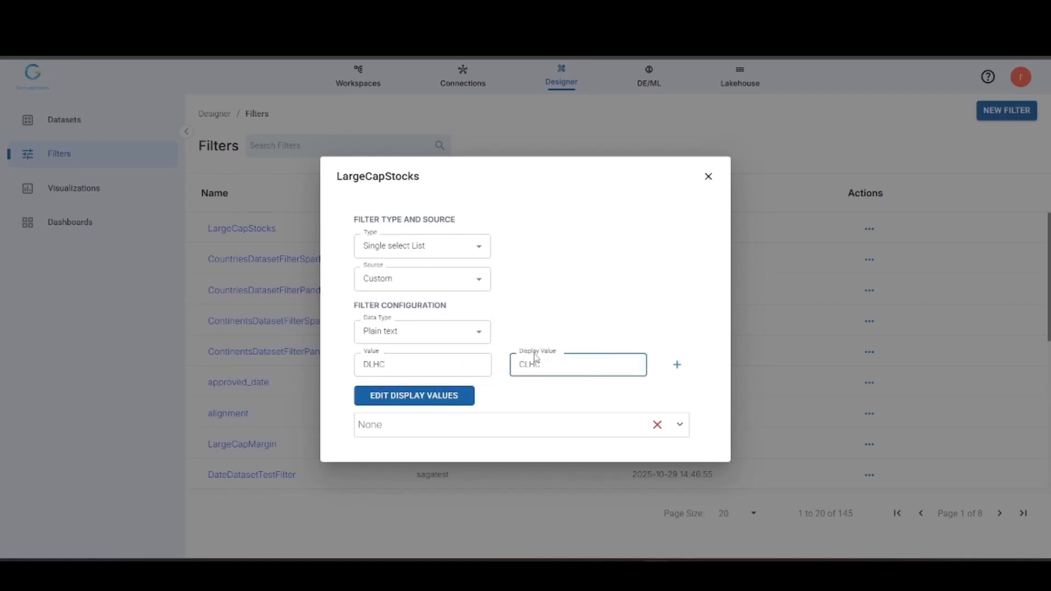
pyautogui.write('DLHC')
pyautogui.click(679, 367)
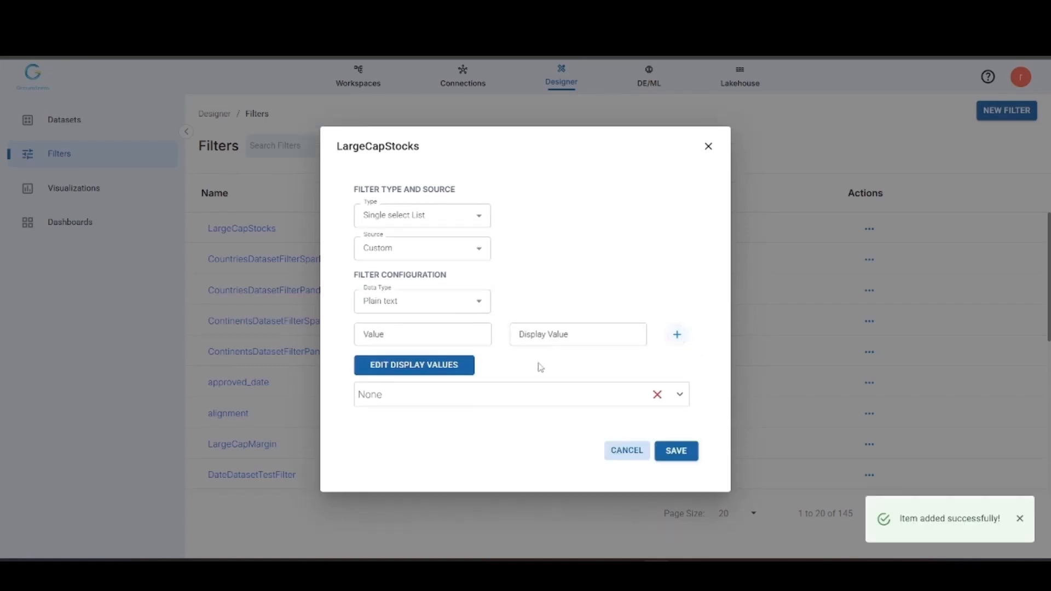
# Step: Add the filter item CAT with the display value CAT
pyautogui.click(452, 340)
pyautogui.write('CAT')
pyautogui.click(550, 338)
pyautogui.write('CAT')
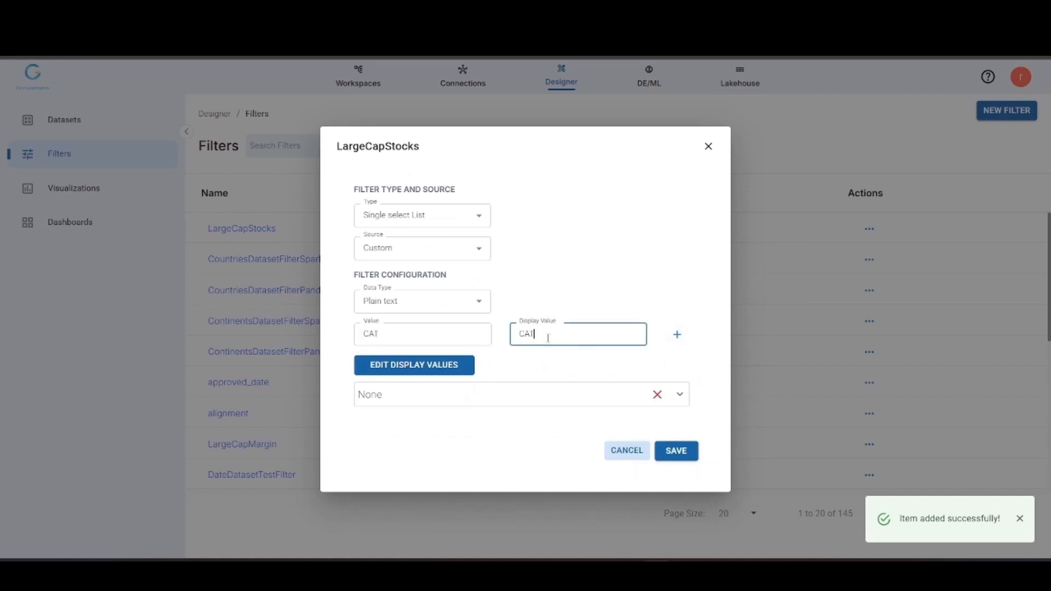
pyautogui.click(676, 338)
# Step: Add the filter item BOLT with the display value BOLT
pyautogui.click(416, 331)
pyautogui.write('BOLT')
pyautogui.click(527, 336)
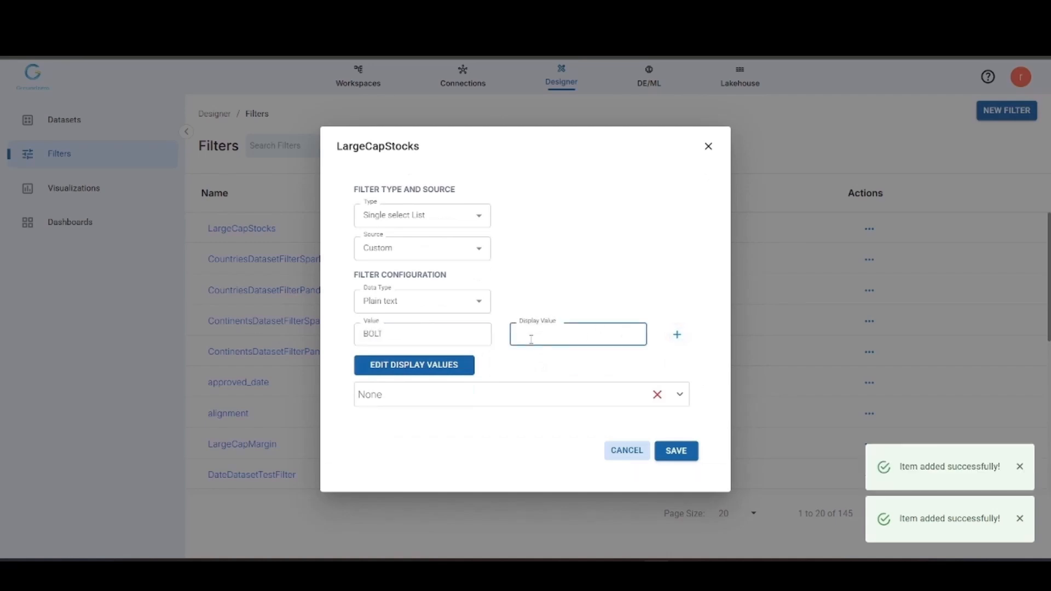
pyautogui.write('BOLT')
pyautogui.click(677, 336)
# Step: Add the filter item GCBC with the display value GCBC
pyautogui.click(416, 335)
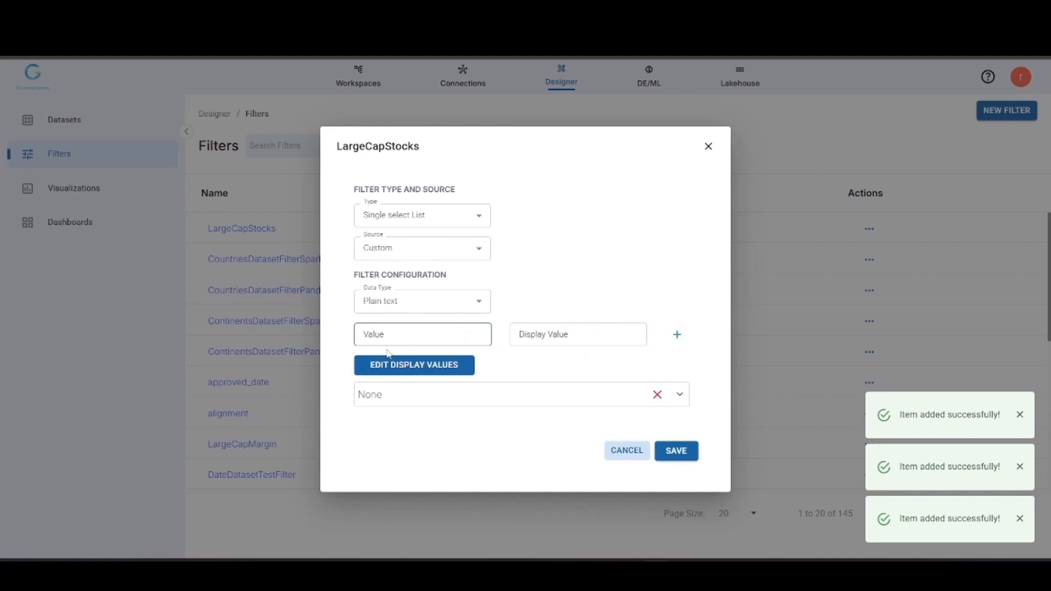
pyautogui.write('GCBC')
pyautogui.click(529, 340)
pyautogui.write('GCBC')
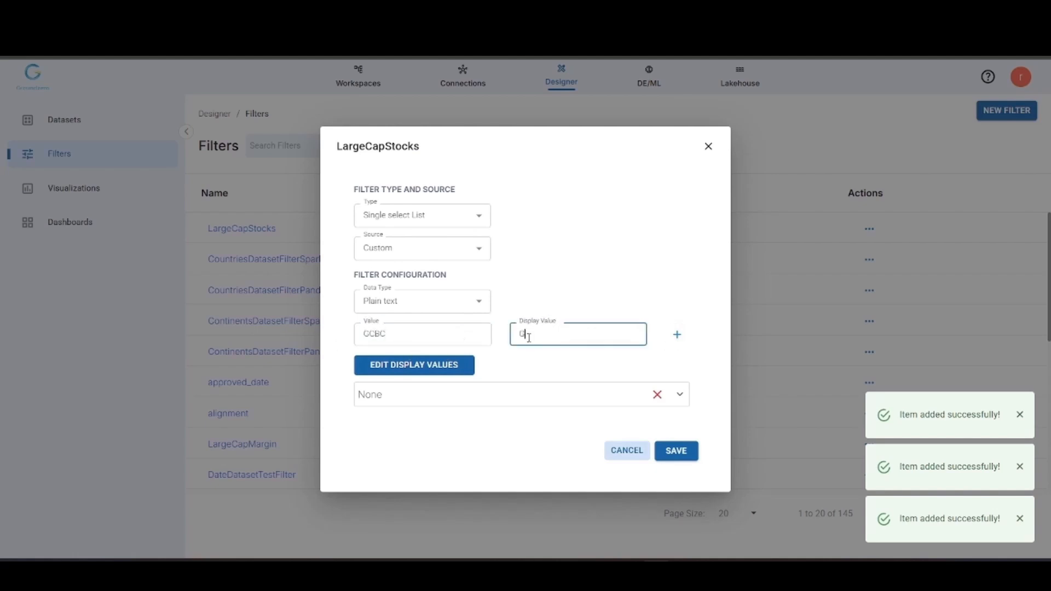
pyautogui.click(677, 335)
# Step: Add the filter item RCG with the display value RCG
pyautogui.click(446, 335)
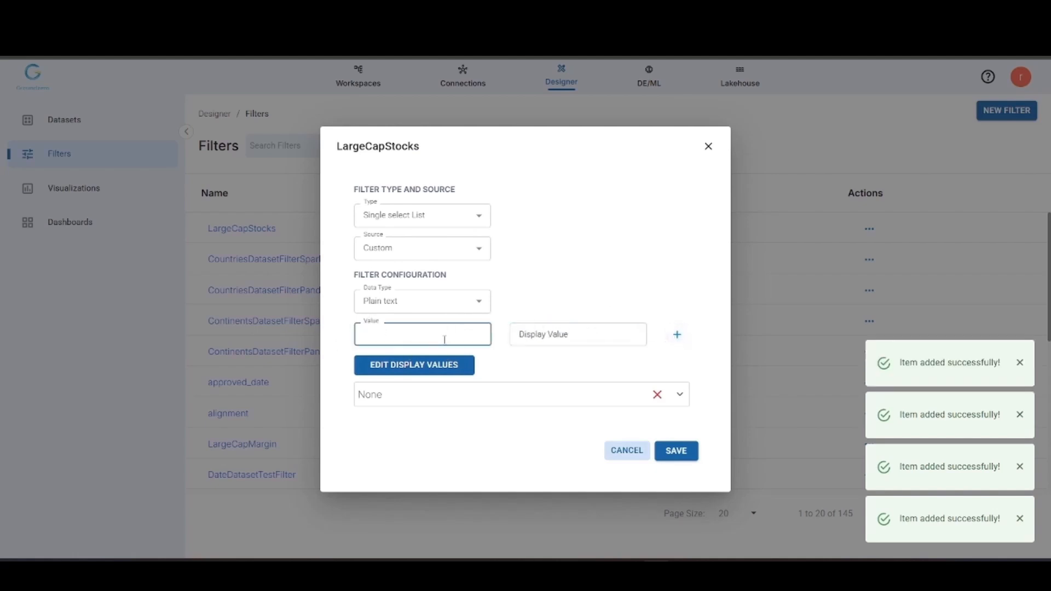
pyautogui.write('RCG')
pyautogui.click(530, 335)
pyautogui.write('RCG')
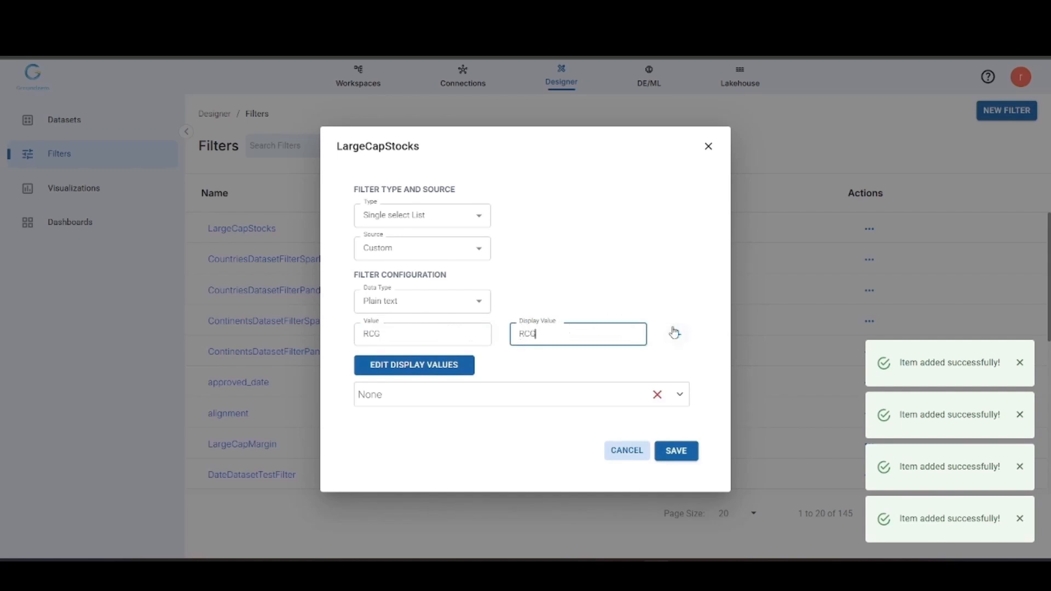
pyautogui.click(677, 336)
# Step: Open the filter's list of added values and select GCBC
pyautogui.click(384, 332)
pyautogui.click(512, 400)
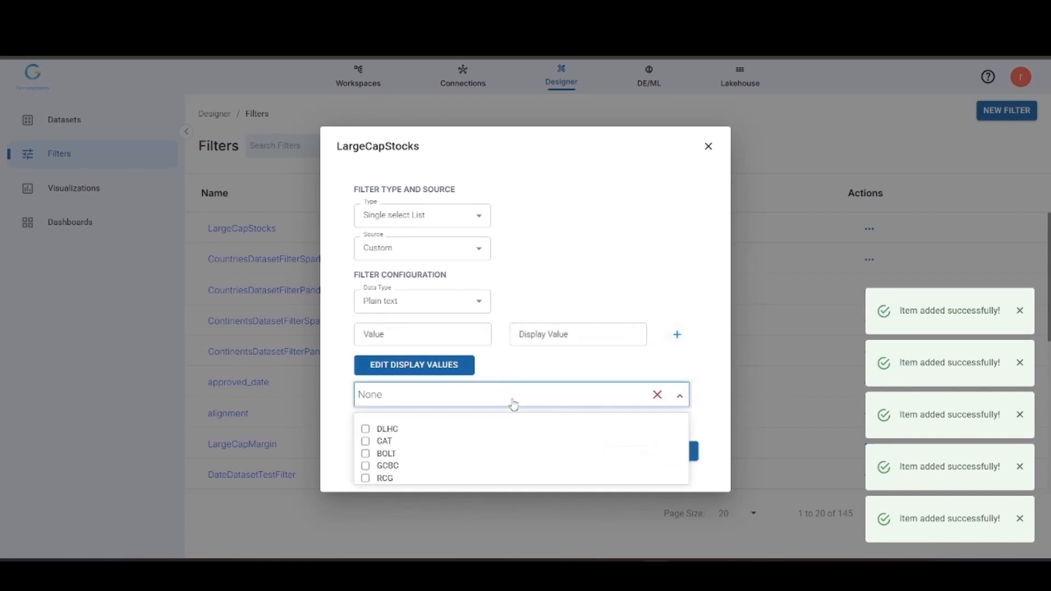
pyautogui.click(366, 466)
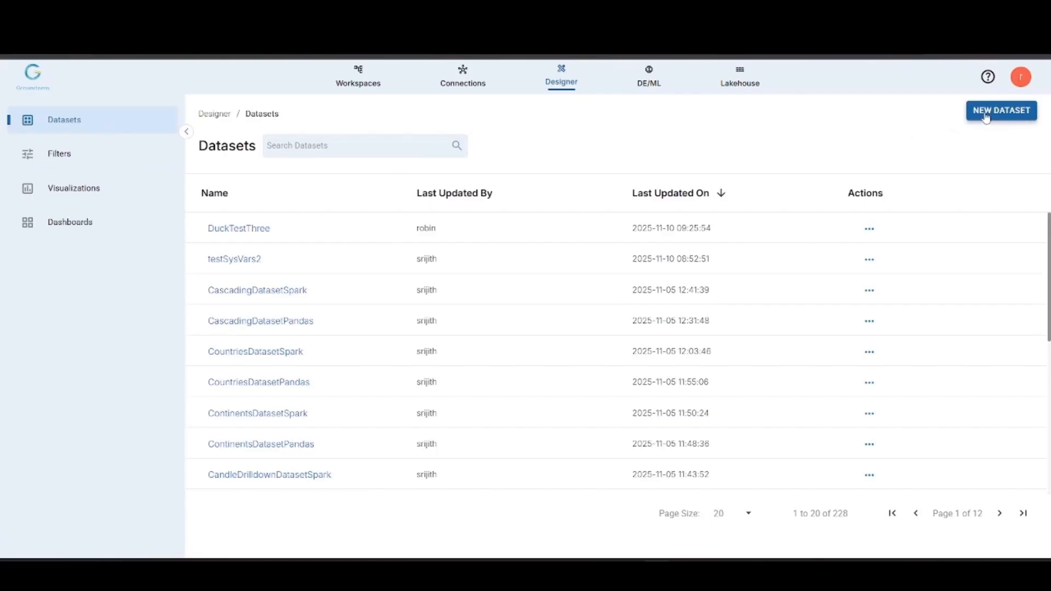
# Step: Create a new dataset named StockPriceAnalysis
pyautogui.click(980, 112)
pyautogui.write('StockPrice')
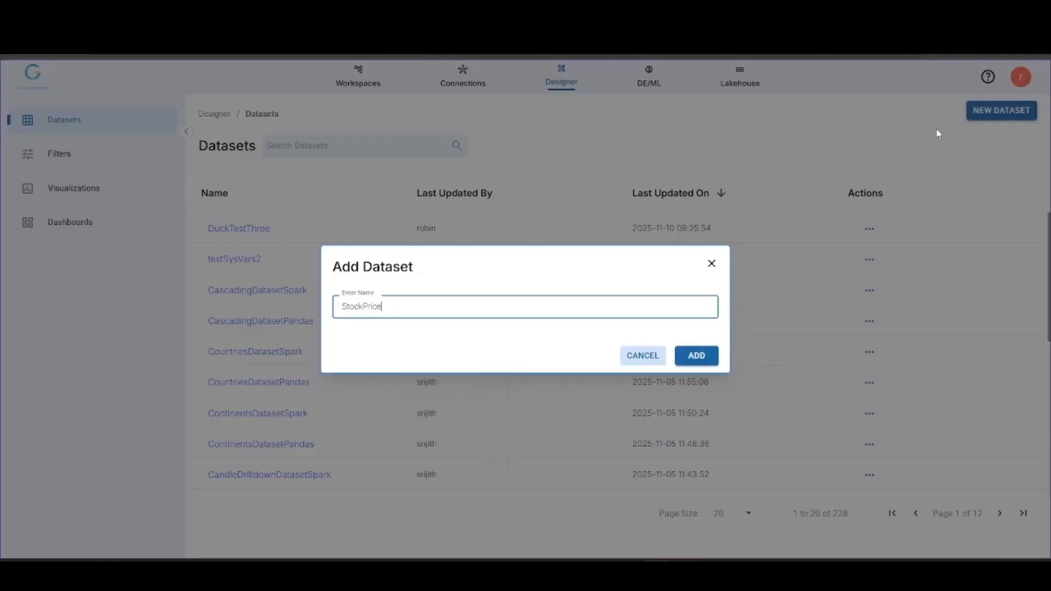
pyautogui.write('Analysis')
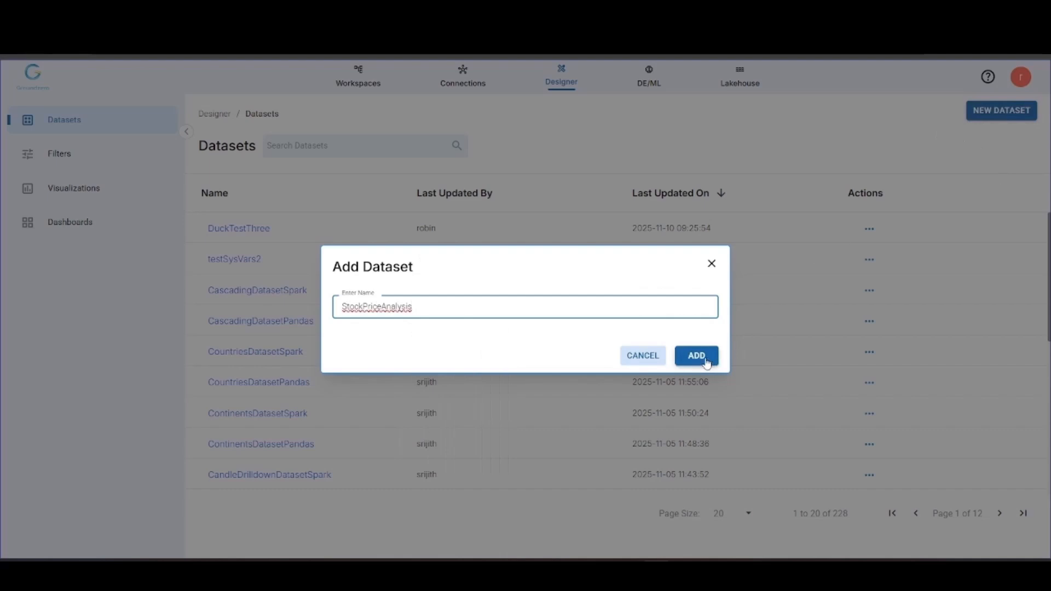
pyautogui.click(707, 361)
pyautogui.click(1020, 518)
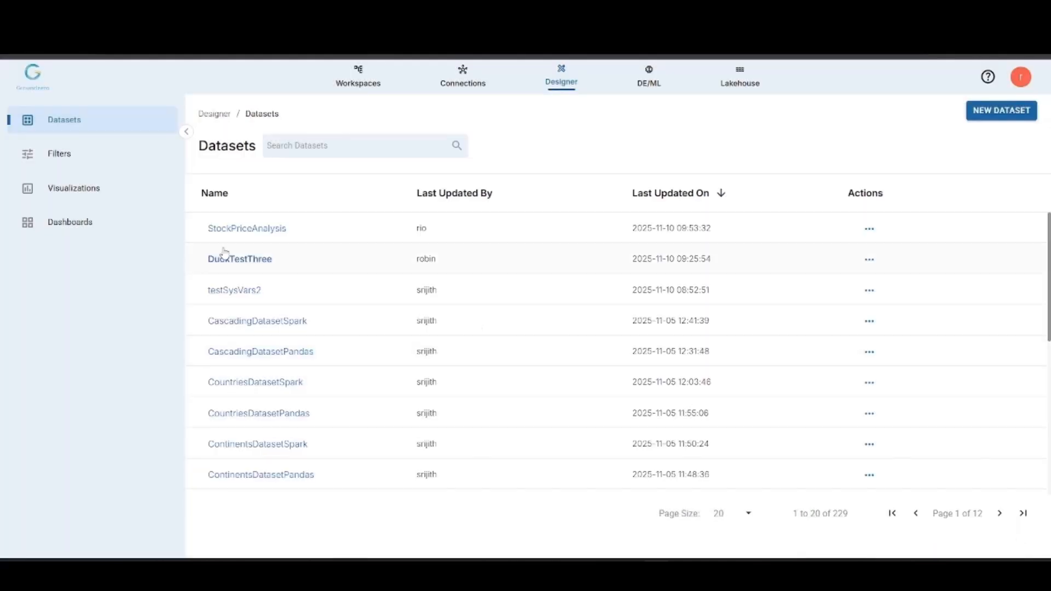
# Step: Open the StockPriceAnalysis dataset and paste the prepared DuckDB Python script into its Prep editor
pyautogui.click(246, 228)
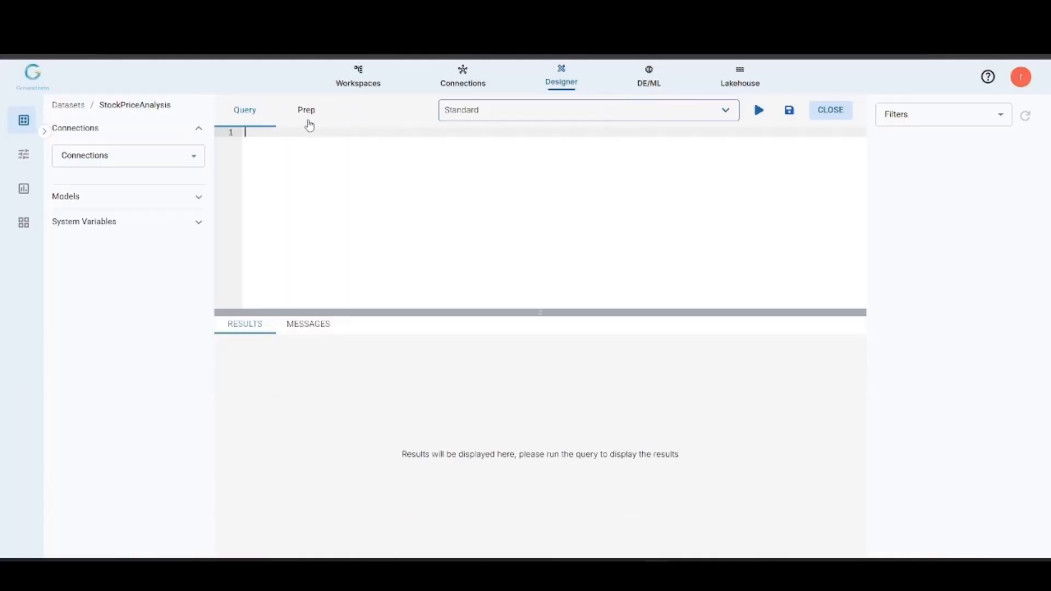
pyautogui.click(307, 110)
pyautogui.hotkey('ctrl', 'v')
pyautogui.scroll(10, 359, 181)
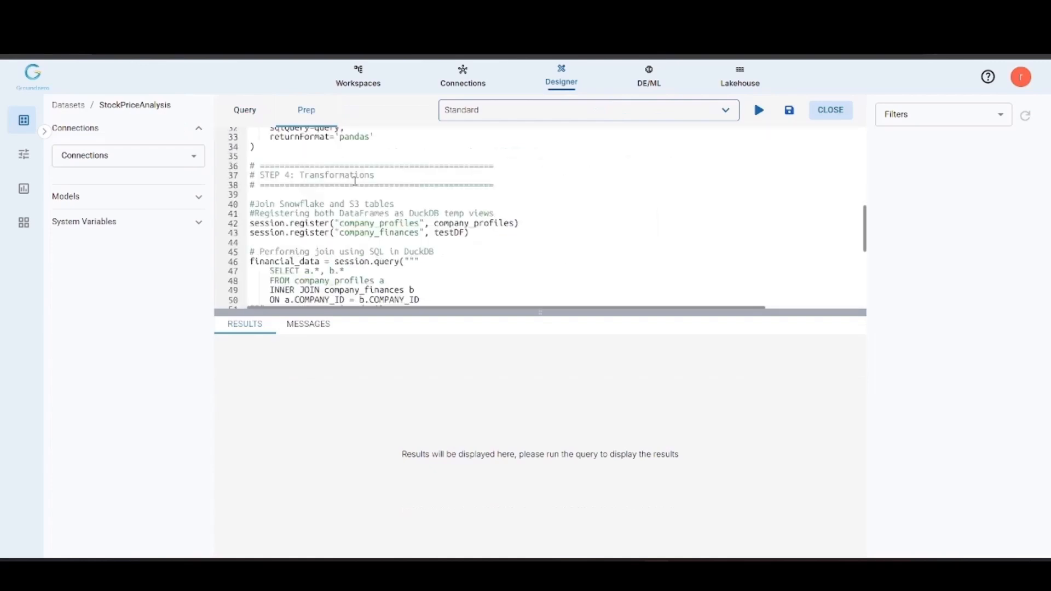
# Step: Attach the sf_demo and s3_demo connections to the dataset
pyautogui.click(116, 156)
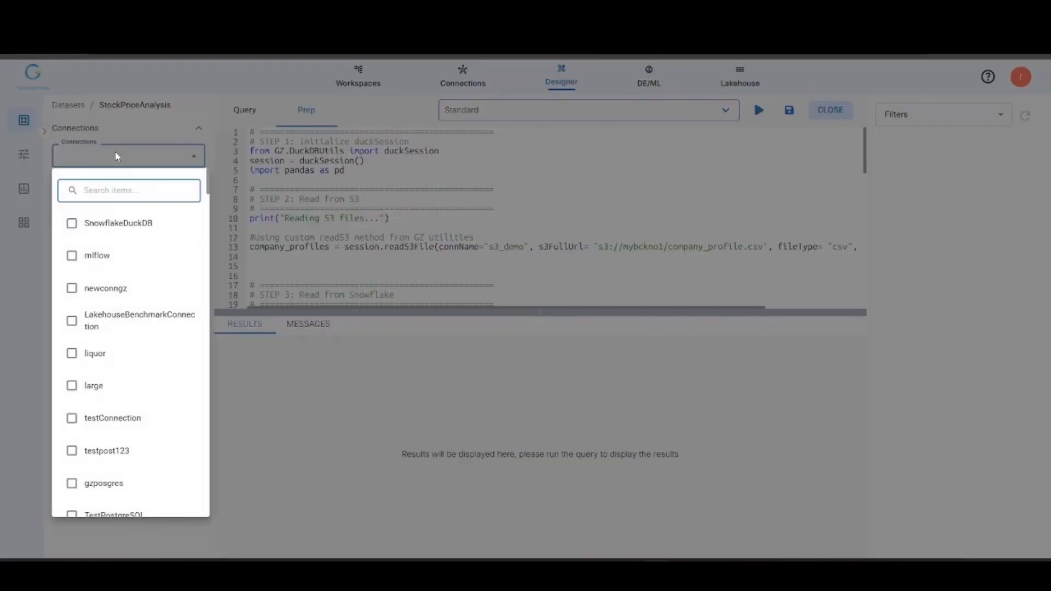
pyautogui.write('sf')
pyautogui.click(116, 320)
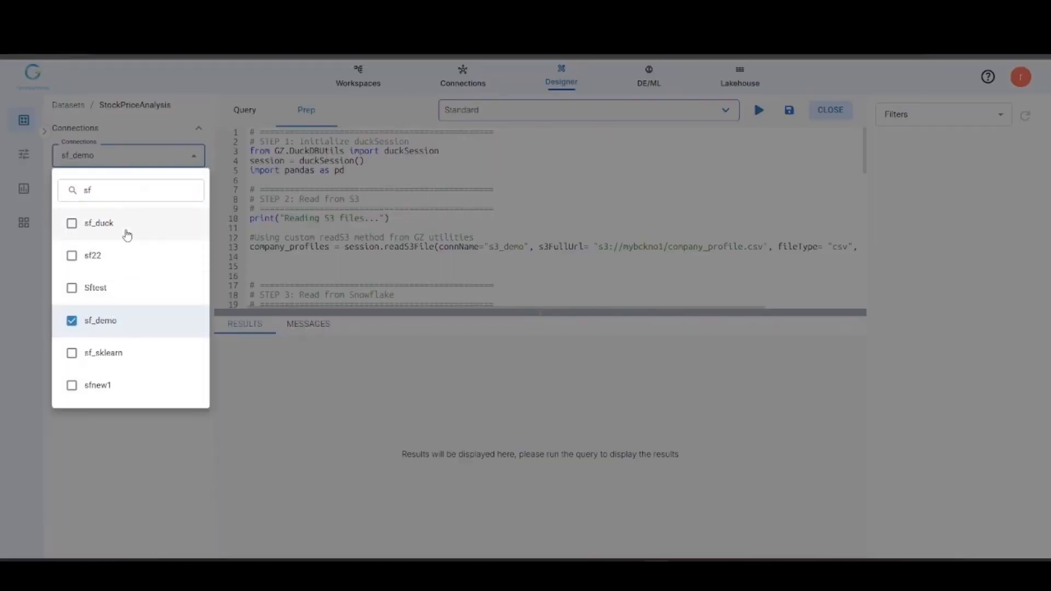
pyautogui.click(127, 191)
pyautogui.press('BackSpace')
pyautogui.write('3')
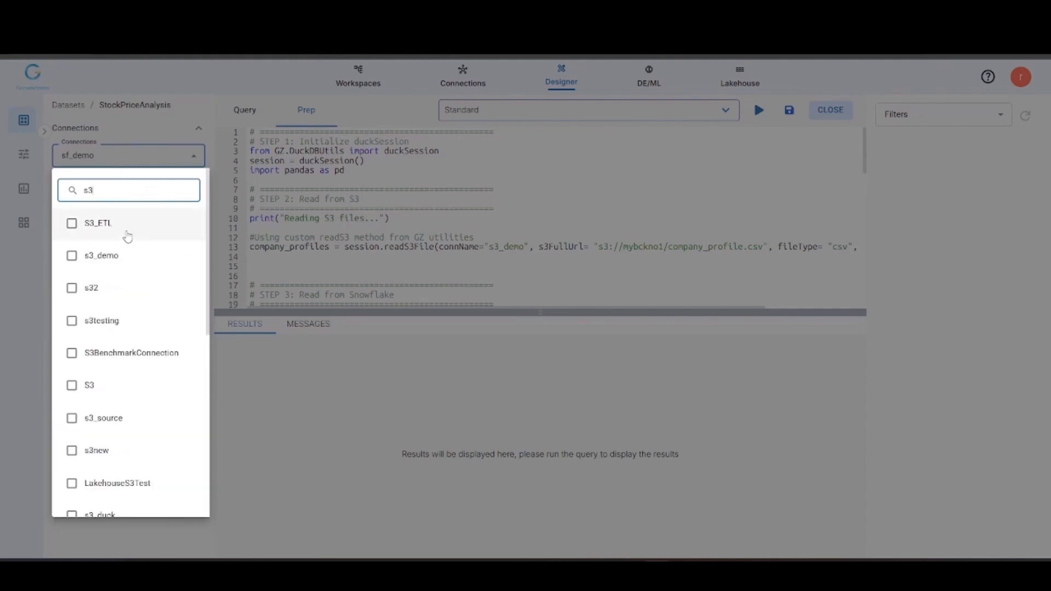
pyautogui.click(122, 258)
pyautogui.click(373, 234)
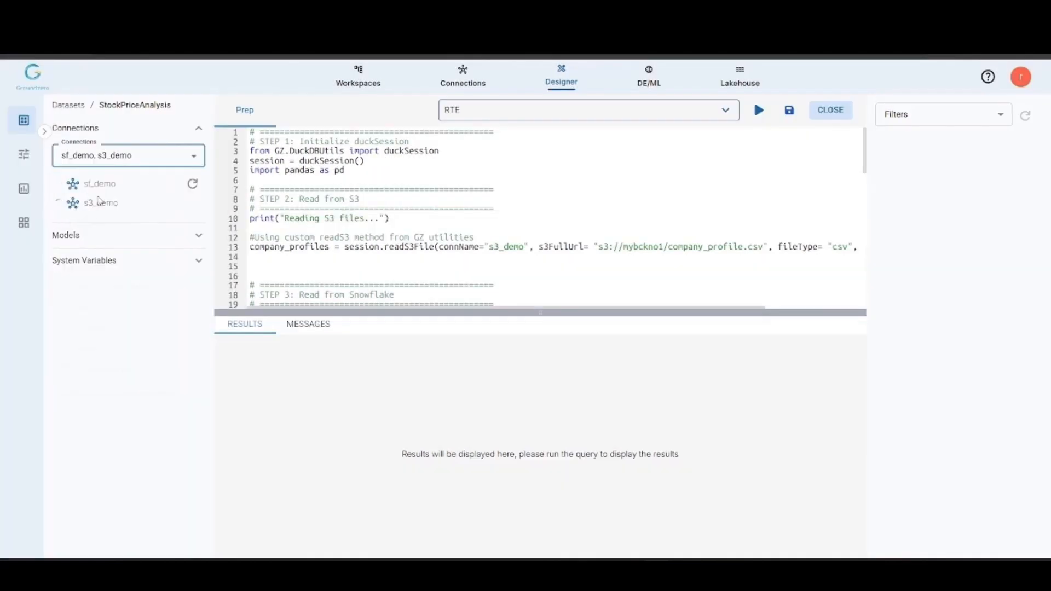
# Step: Set the dataset's runtime environment to gz-rte-duckdb-sklearn:1.0.0 with the xsmall size (8Gi Memory, 4 vcpu)
pyautogui.click(389, 189)
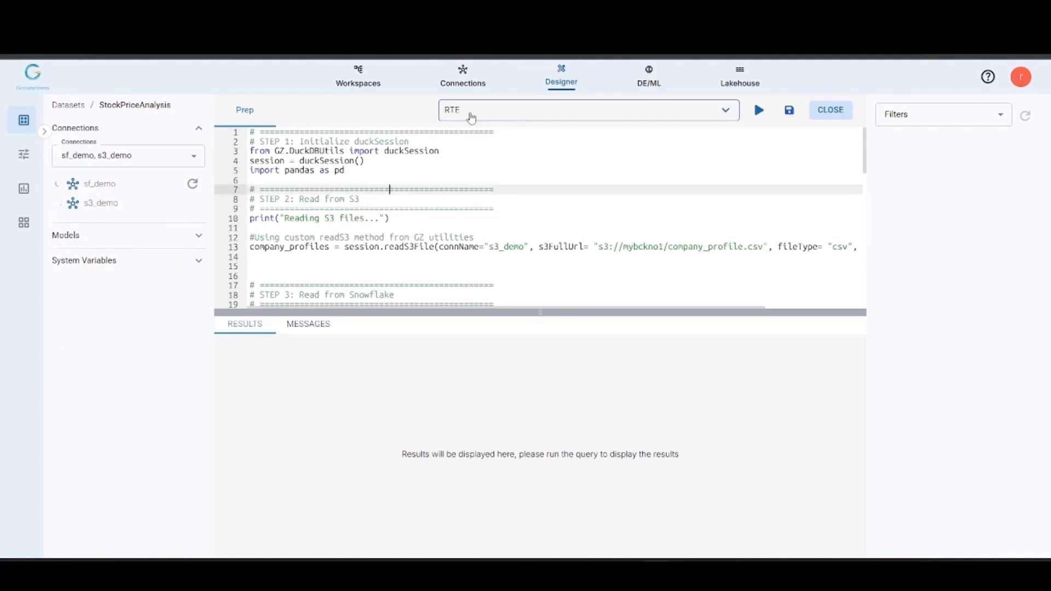
pyautogui.click(470, 118)
pyautogui.click(513, 145)
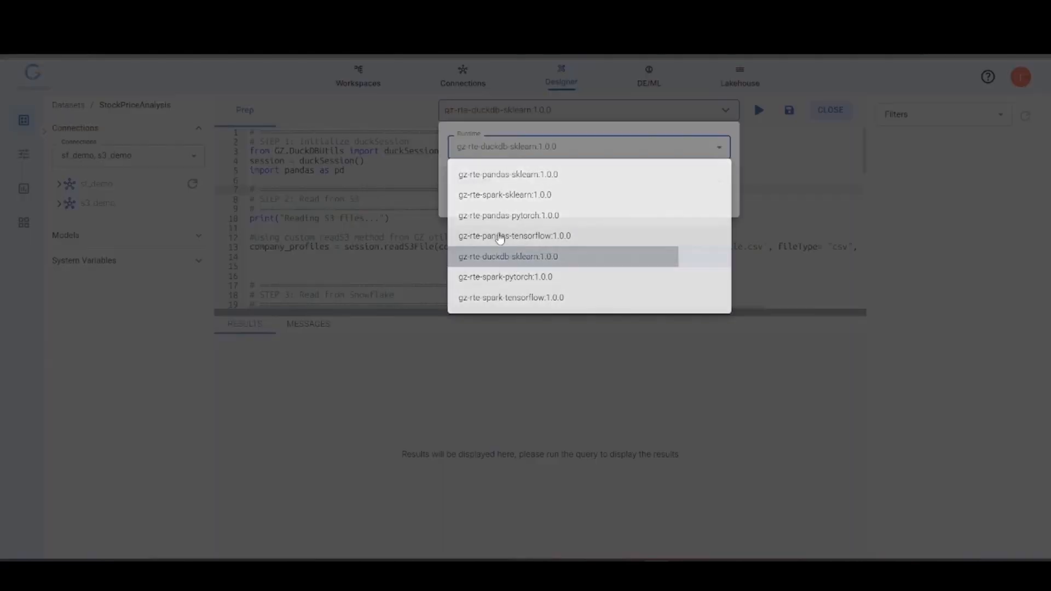
pyautogui.click(488, 185)
pyautogui.click(494, 229)
pyautogui.click(734, 240)
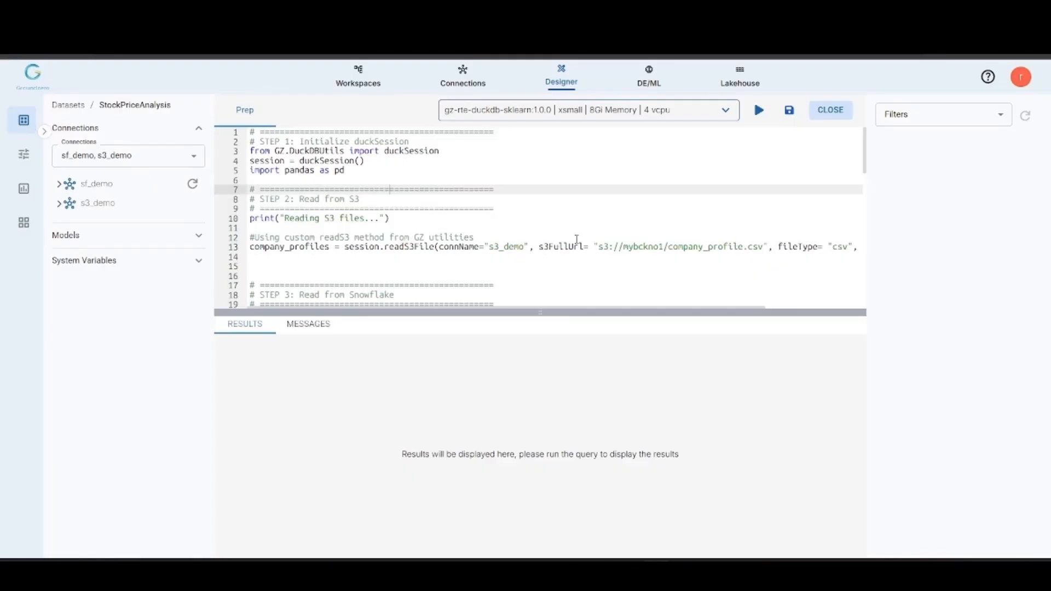
# Step: Browse the tables in the SAMPLE schema of sf_demo and the bucket under s3_demo
pyautogui.click(58, 185)
pyautogui.click(72, 206)
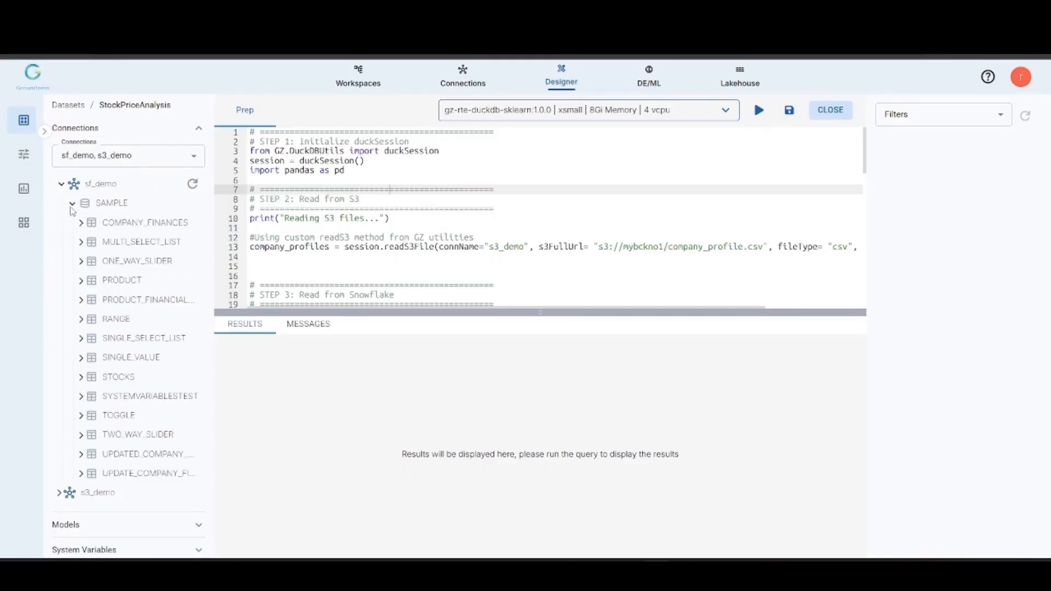
pyautogui.click(61, 185)
pyautogui.click(60, 204)
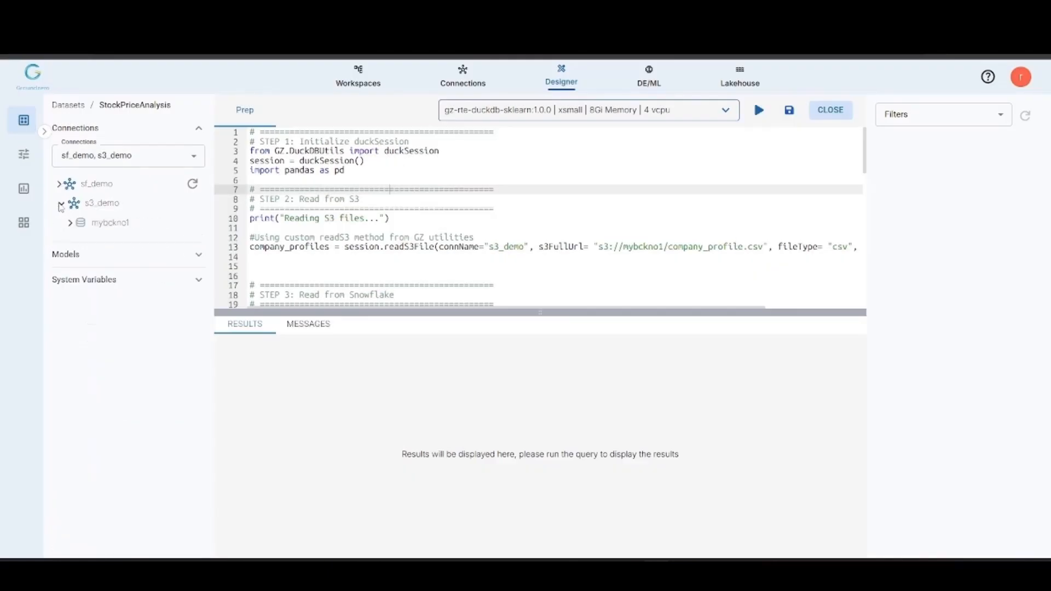
# Step: Collapse the s3_demo tree, attach the LargeCapStocks filter to the dataset and check its value list
pyautogui.click(60, 205)
pyautogui.click(279, 228)
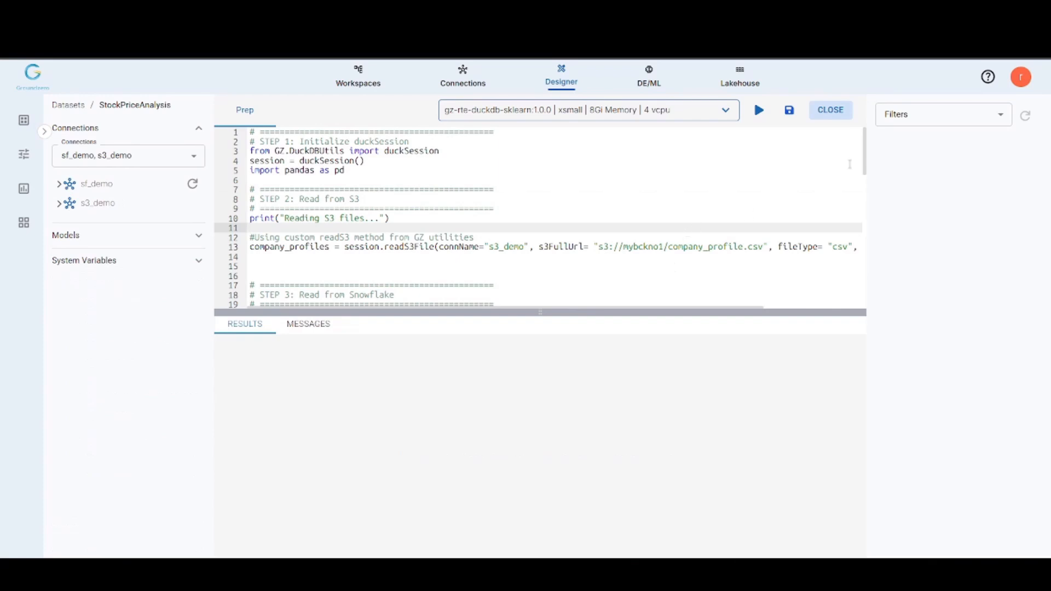
pyautogui.click(905, 121)
pyautogui.write('larg')
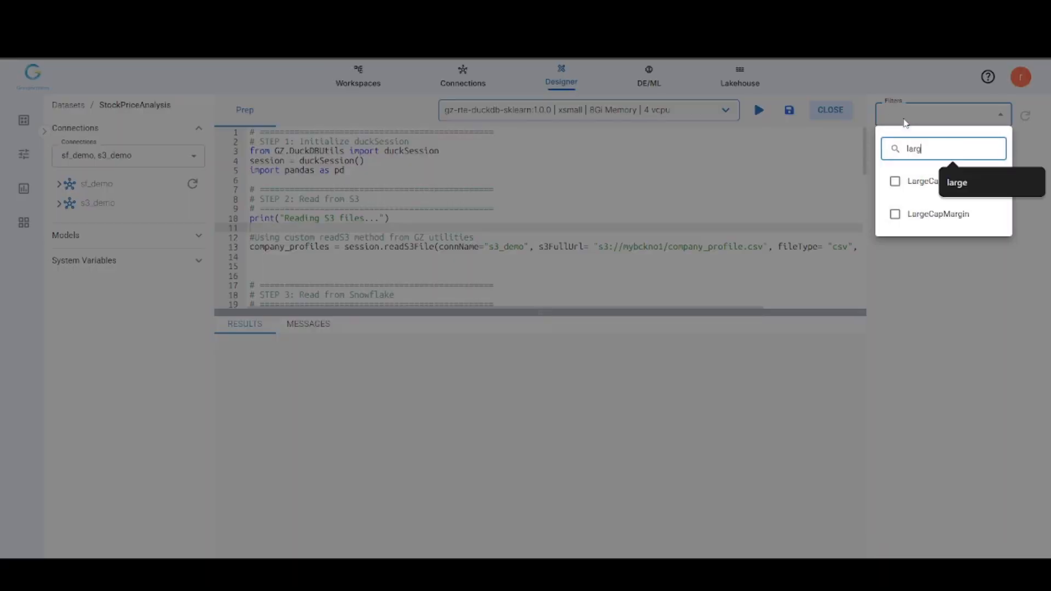
pyautogui.click(915, 182)
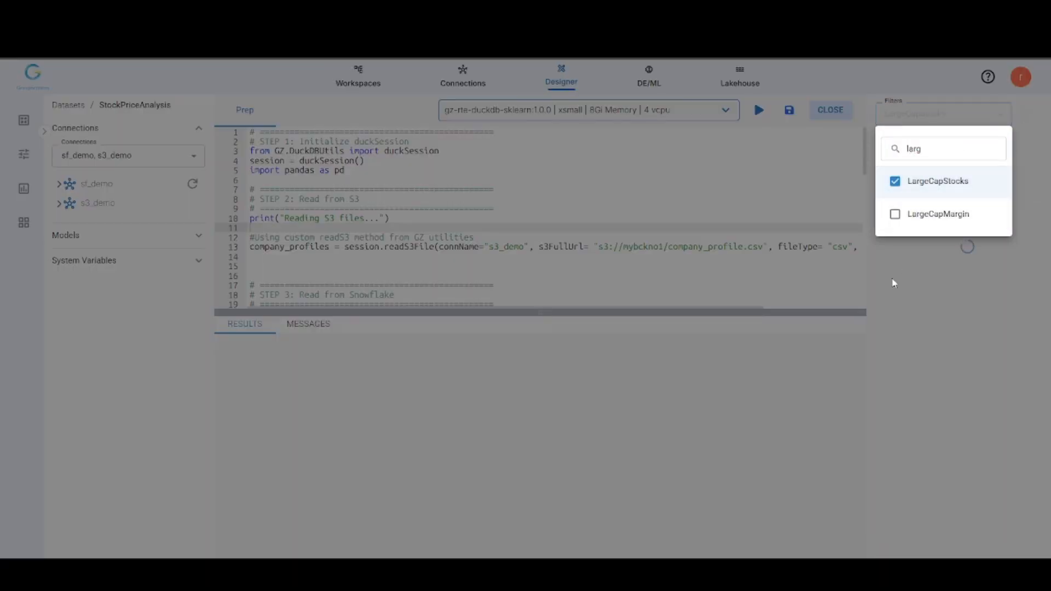
pyautogui.click(827, 379)
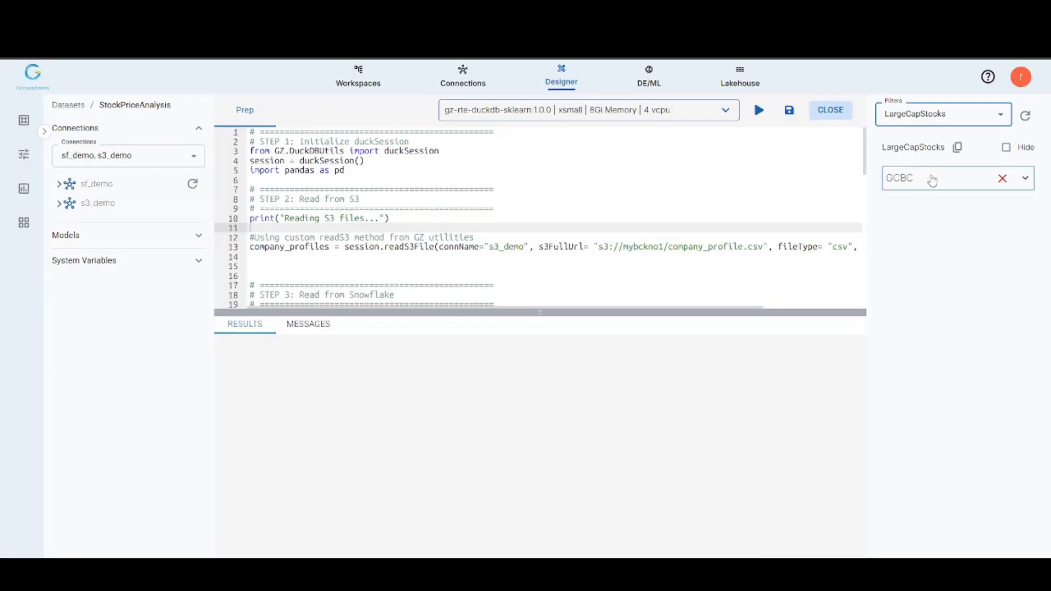
pyautogui.click(932, 178)
pyautogui.click(907, 281)
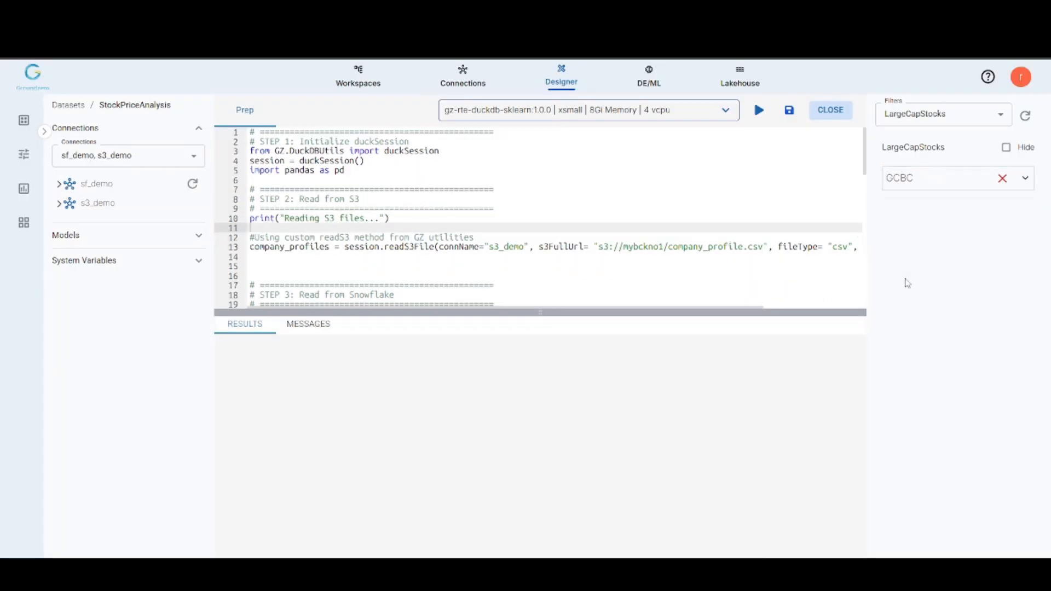
# Step: Copy the LargeCapStocks filter reference and insert {{LargeCapStocks.value}} as the COMPANY_ID_1 comparison value on line 53, removing the surplus spaces
pyautogui.click(957, 147)
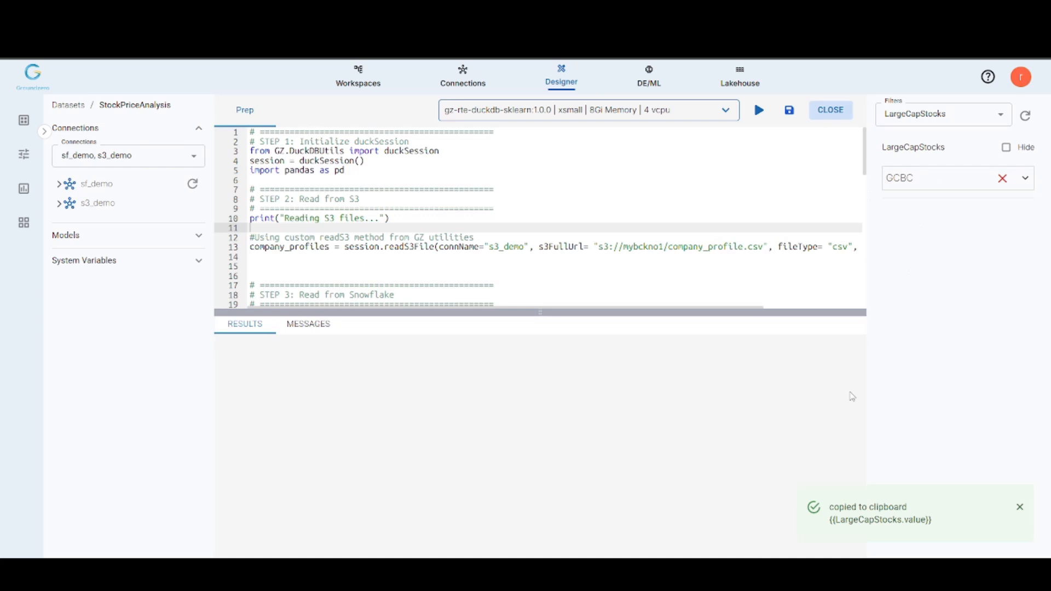
pyautogui.click(1022, 507)
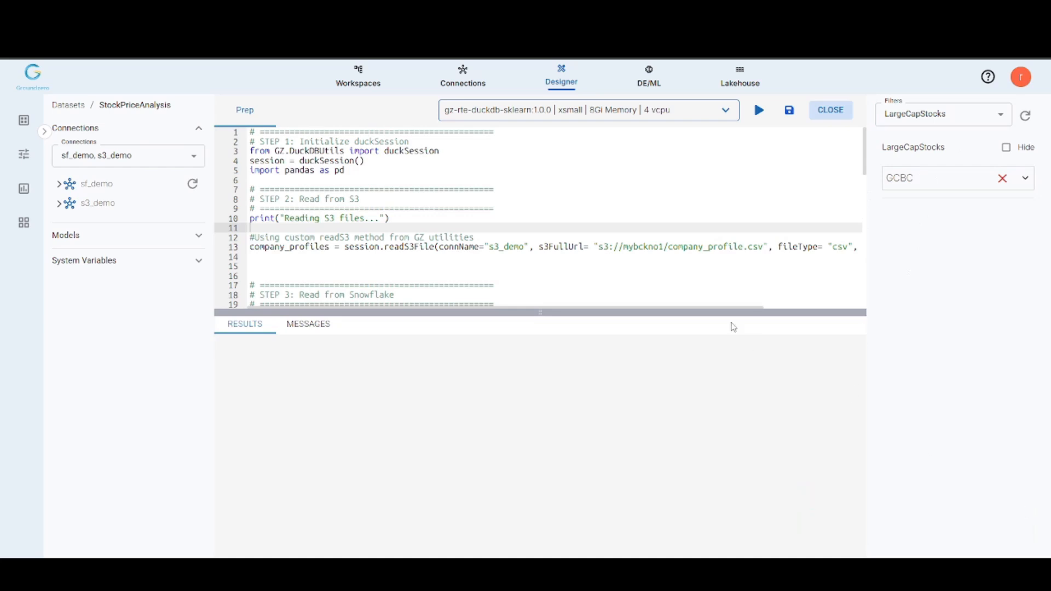
pyautogui.scroll(-1, 684, 218)
pyautogui.scroll(-8, 684, 218)
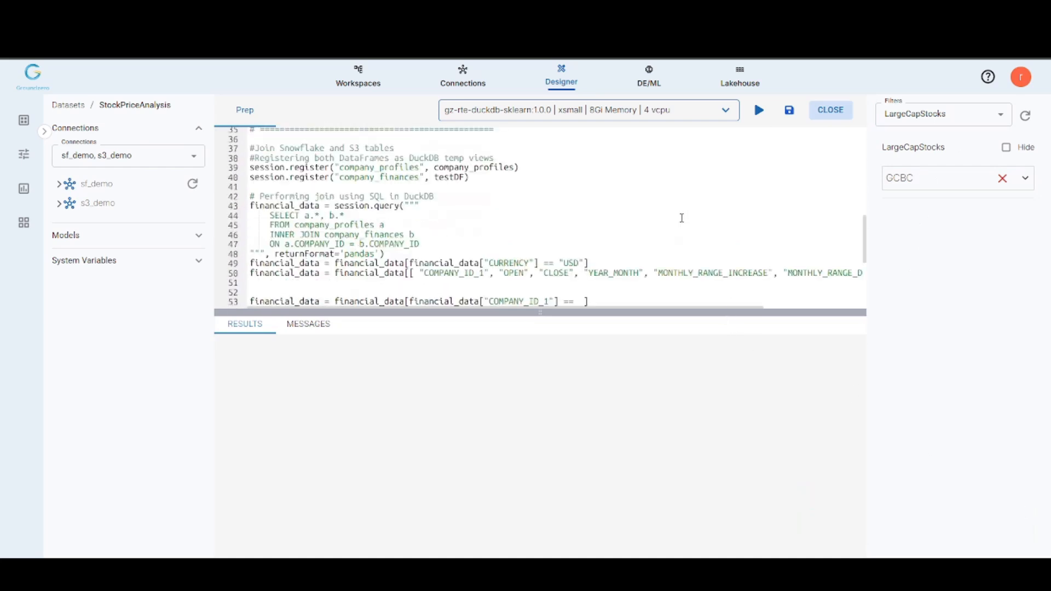
pyautogui.scroll(-1, 652, 226)
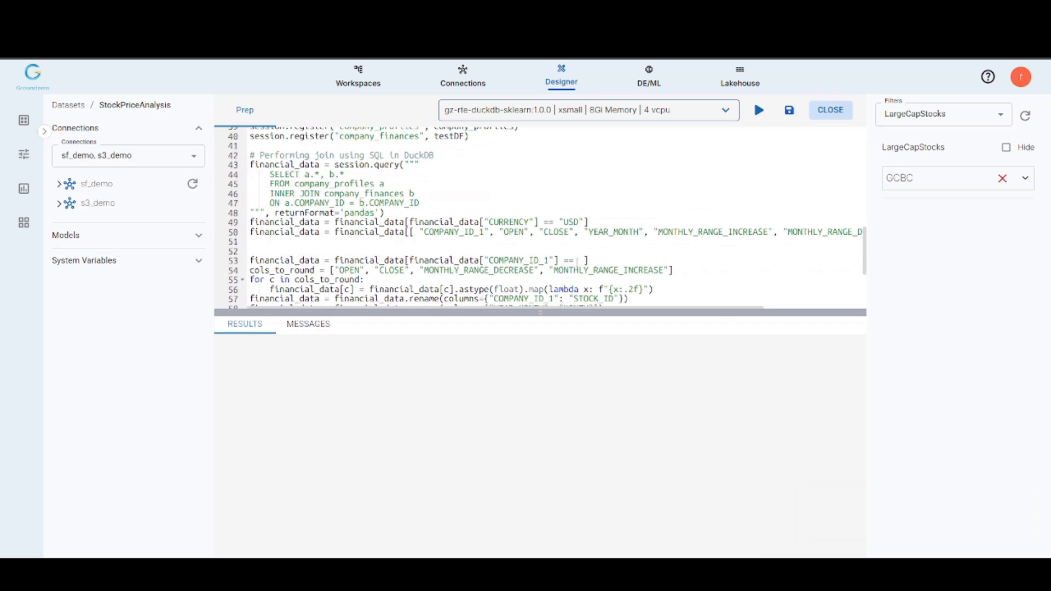
pyautogui.click(576, 260)
pyautogui.hotkey('ctrl', 'v')
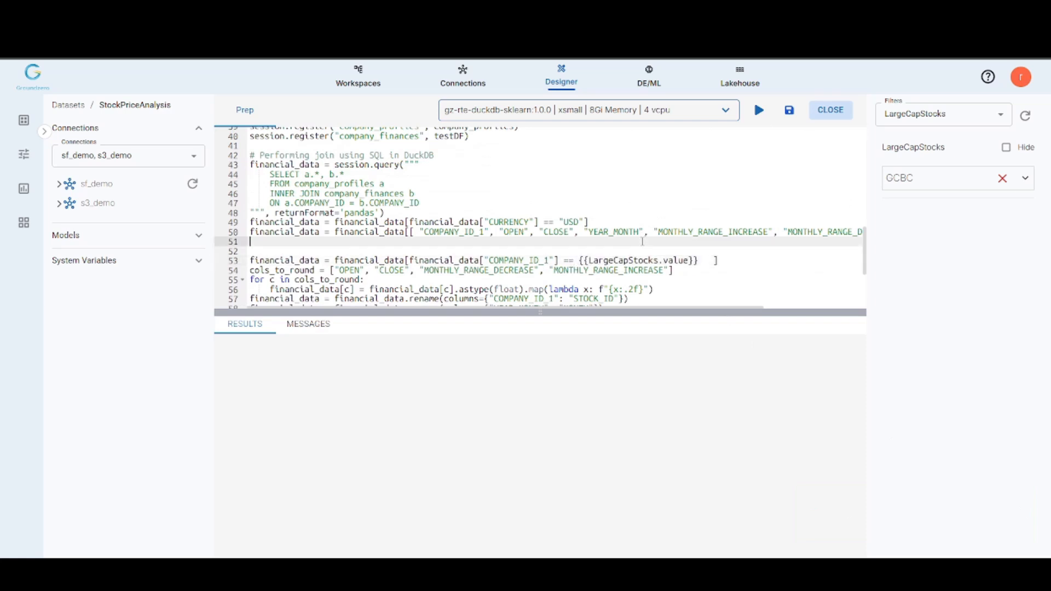
pyautogui.press('Delete')
pyautogui.press('Delete')
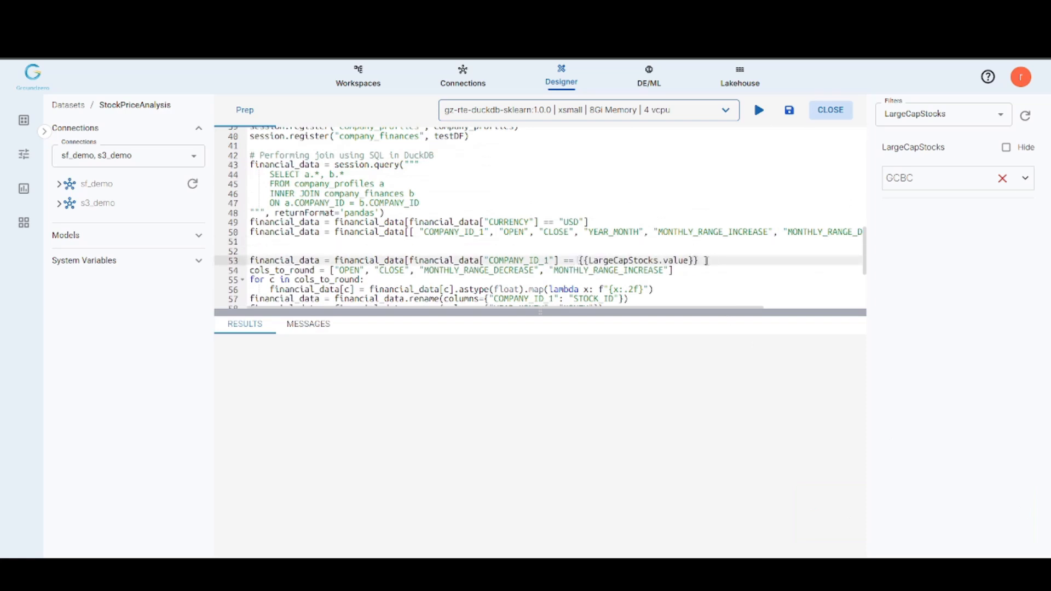
# Step: Review the script's duckSession initialization from GZ.DuckDBUtils and the readS3File call that loads company_profile.csv
pyautogui.scroll(-2, 715, 229)
pyautogui.scroll(-1, 715, 229)
pyautogui.scroll(12, 714, 229)
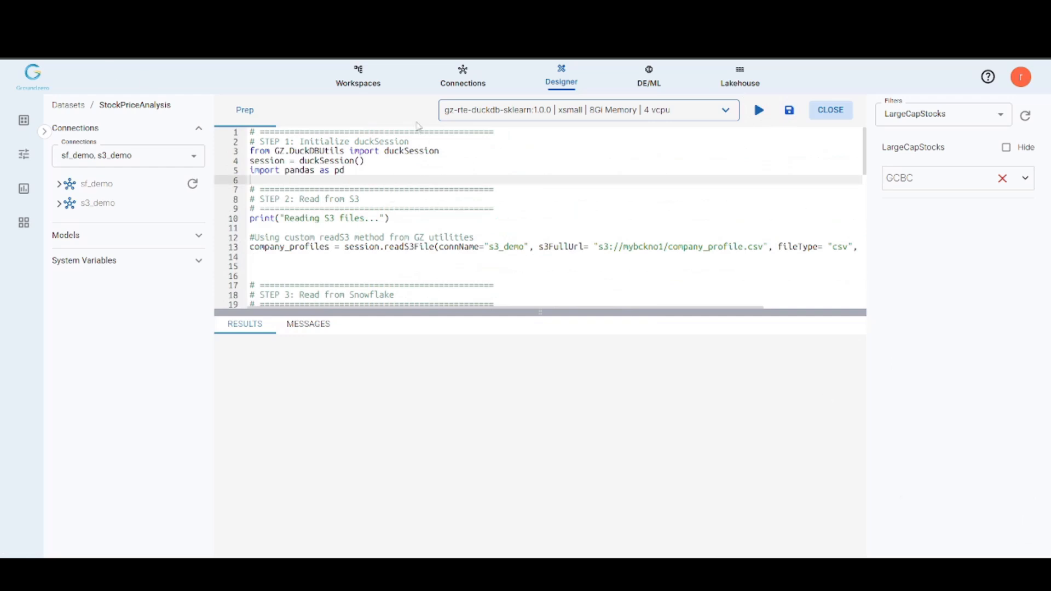
pyautogui.moveTo(410, 142); pyautogui.dragTo(226, 145)
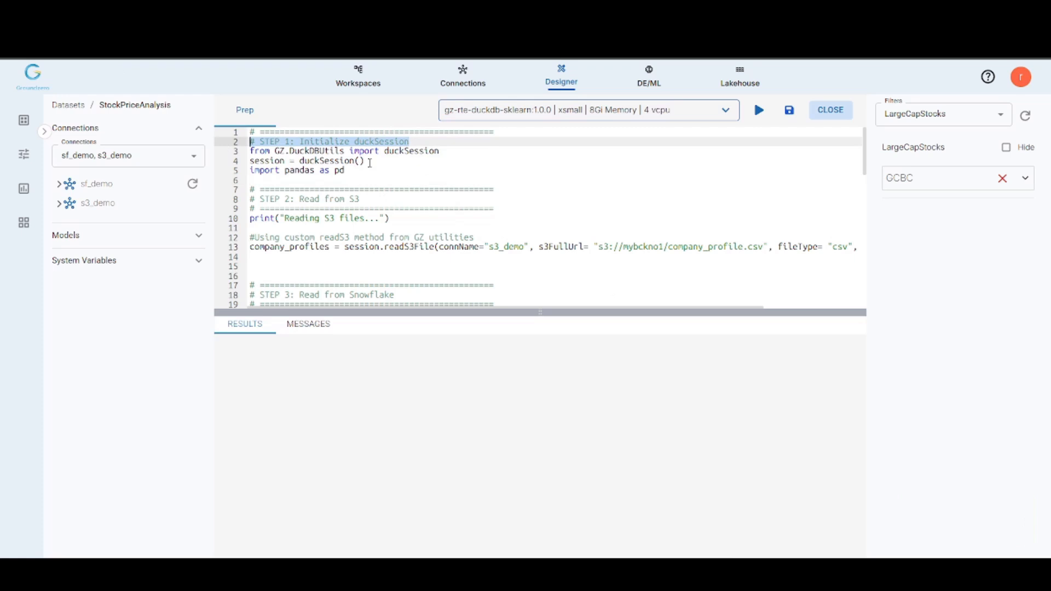
pyautogui.click(307, 160)
pyautogui.doubleClick(325, 151)
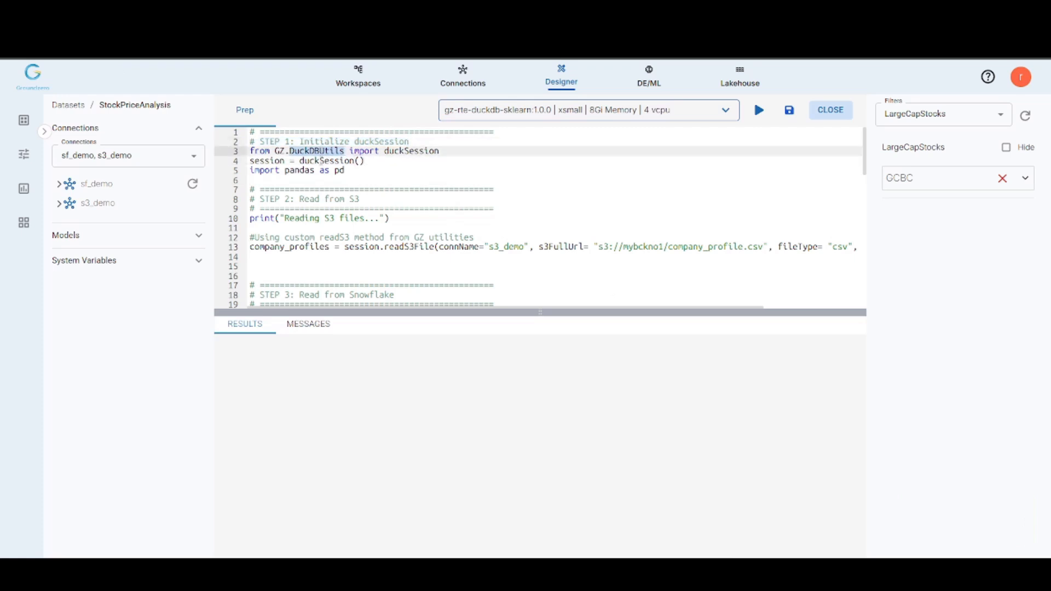
pyautogui.click(324, 161)
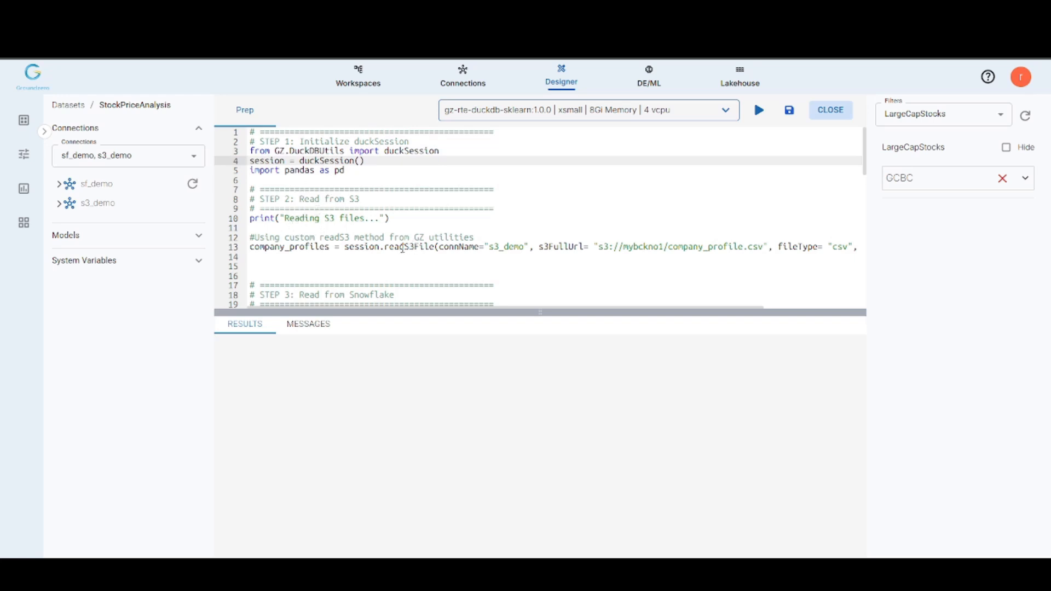
pyautogui.moveTo(284, 237); pyautogui.dragTo(385, 237)
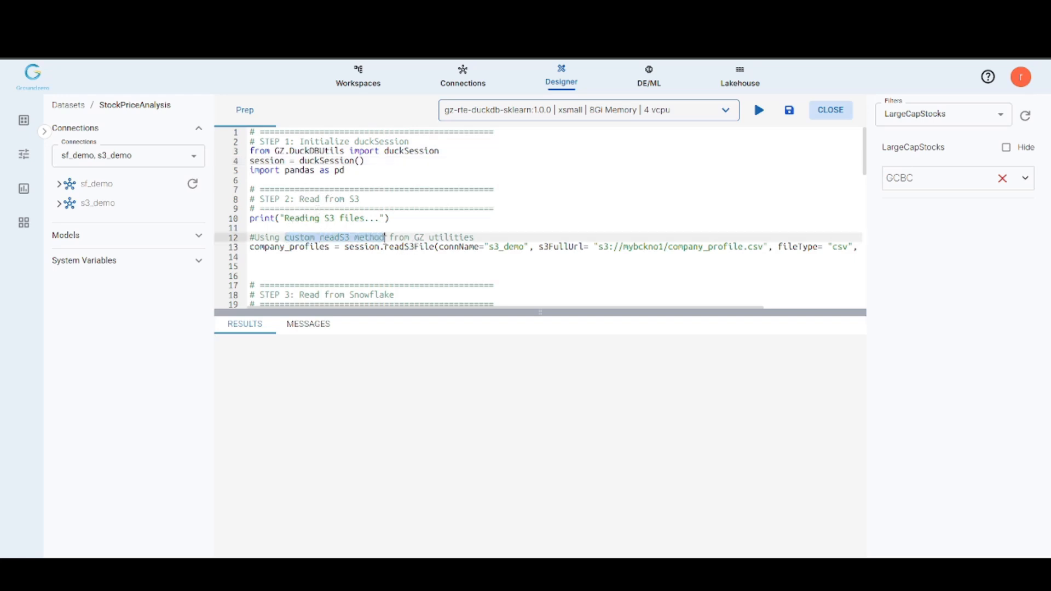
pyautogui.doubleClick(400, 247)
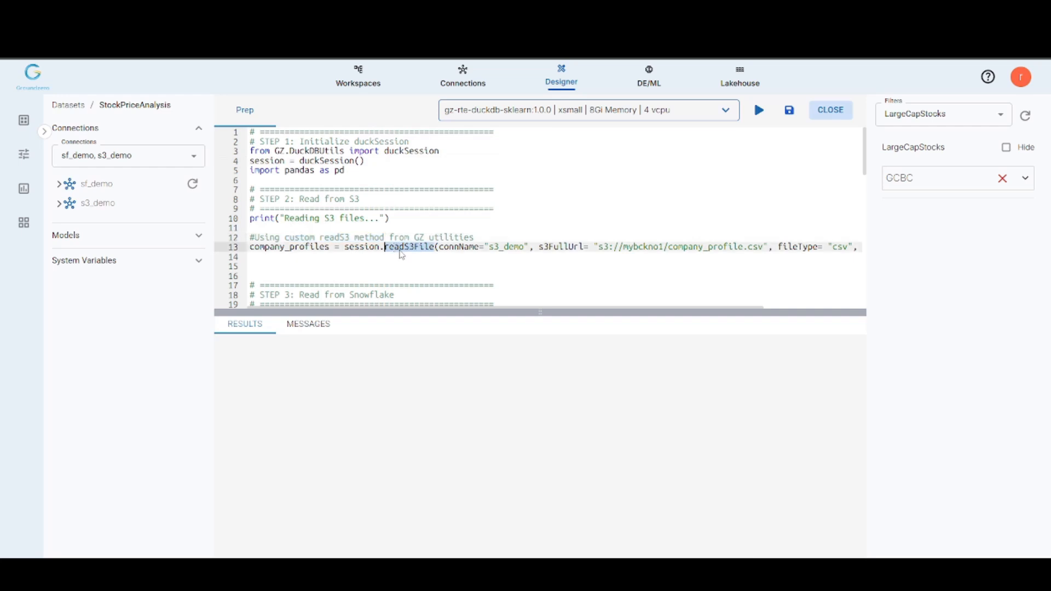
pyautogui.moveTo(364, 309)
pyautogui.mouseDown()
pyautogui.moveTo(462, 312)
pyautogui.moveTo(352, 312)
pyautogui.mouseUp()
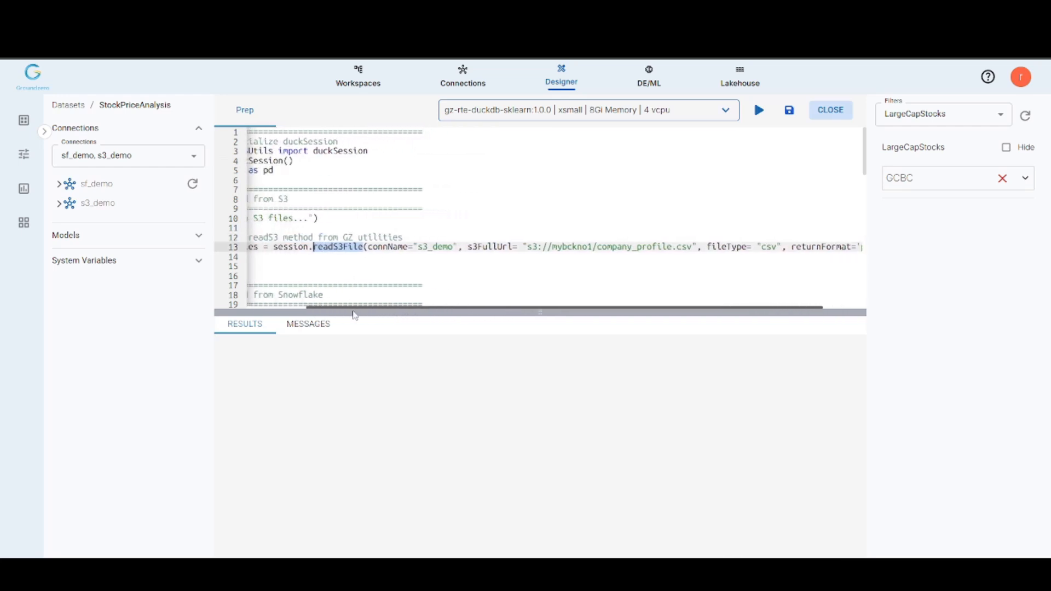
# Step: Review the Snowflake section of the script, covering the SQL query and the parameters of the readSnowflake call
pyautogui.scroll(-3, 339, 270)
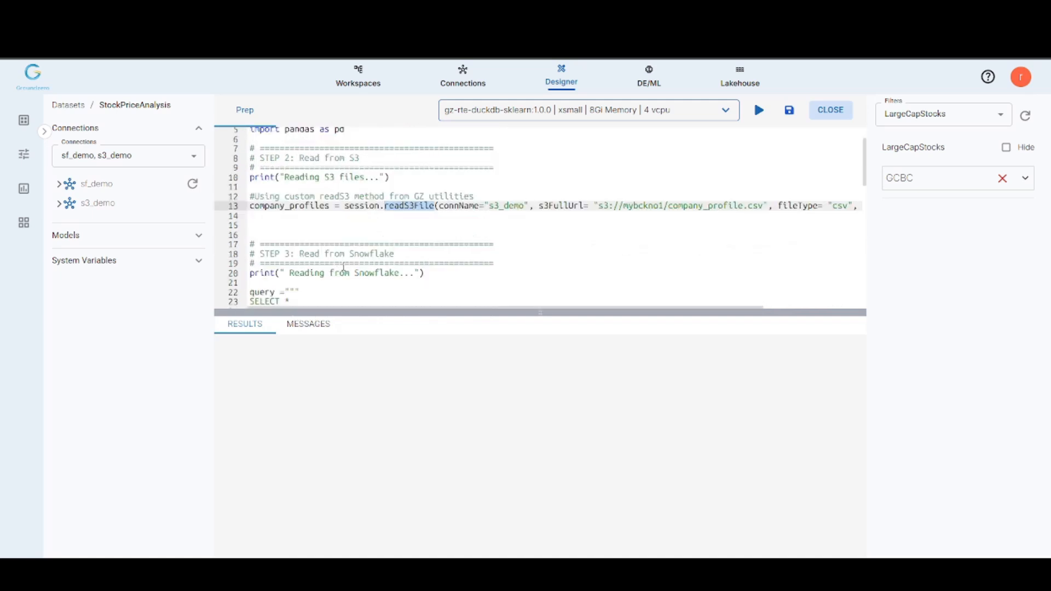
pyautogui.scroll(-3, 339, 270)
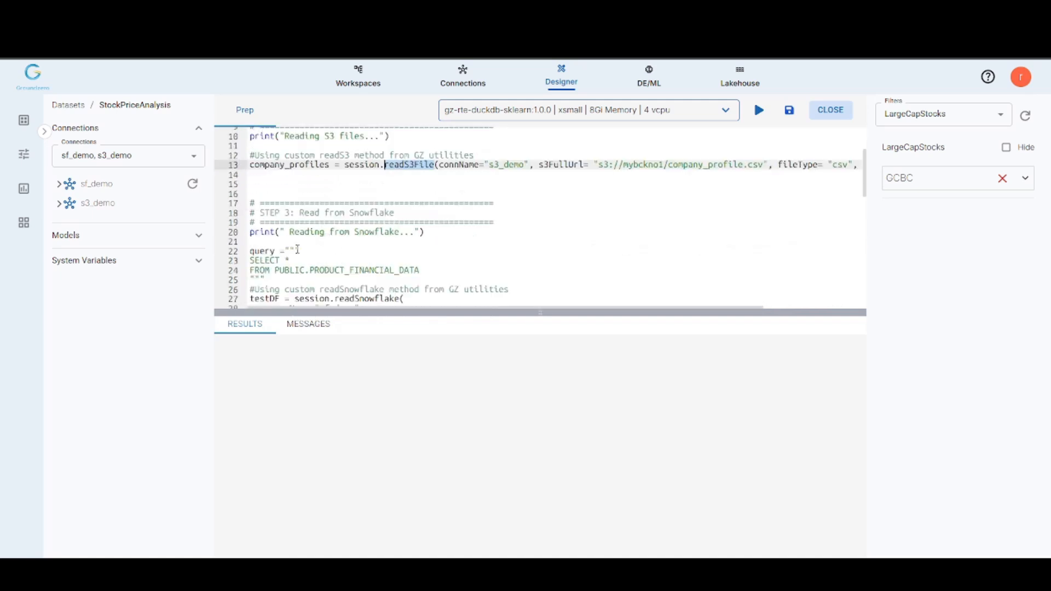
pyautogui.scroll(-3, 312, 249)
pyautogui.doubleClick(344, 249)
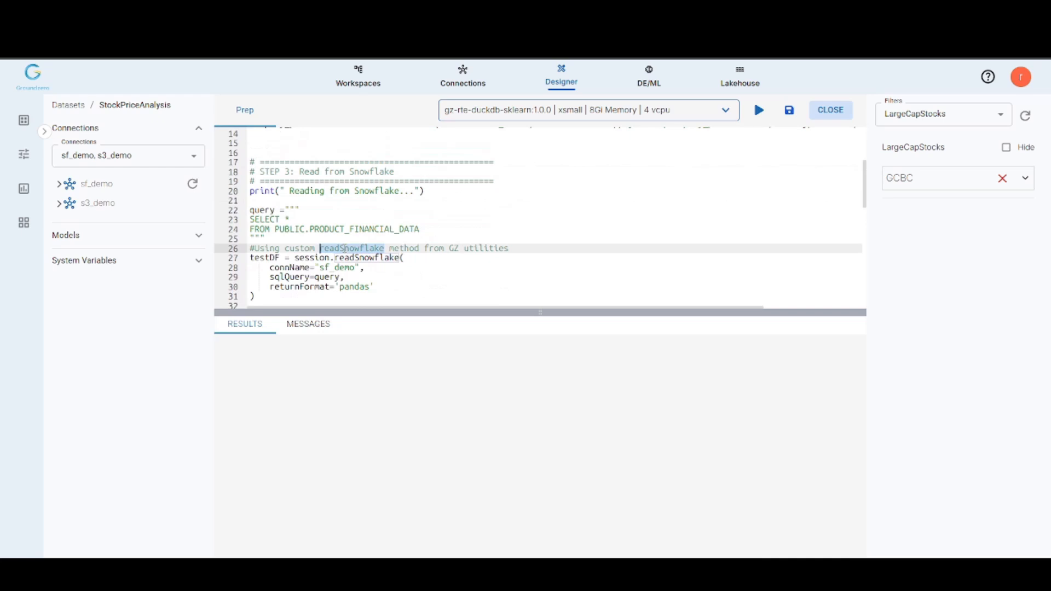
pyautogui.doubleClick(366, 258)
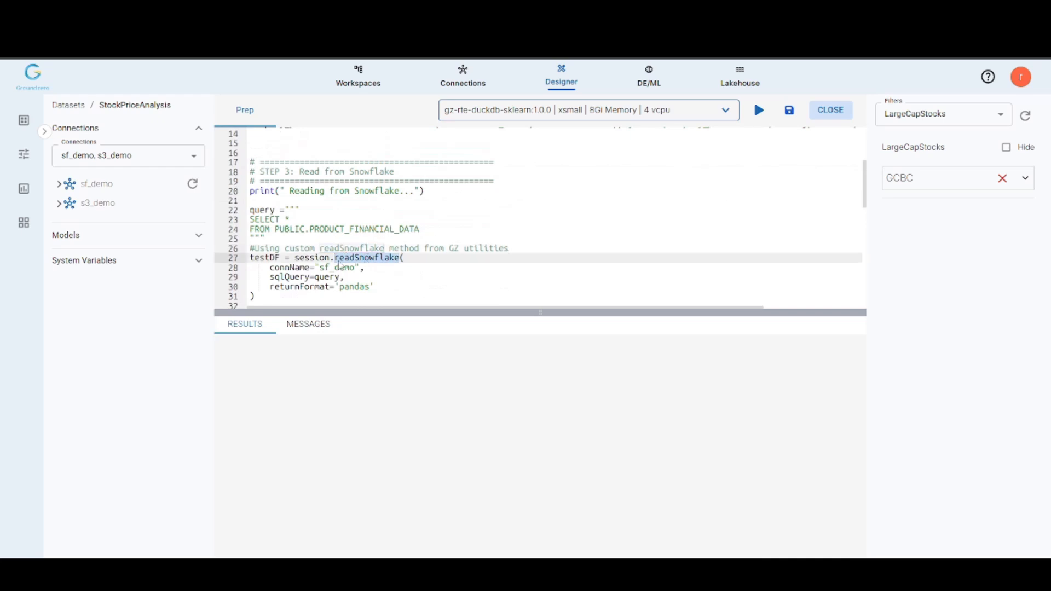
pyautogui.scroll(-3, 339, 265)
pyautogui.moveTo(284, 189); pyautogui.dragTo(236, 173)
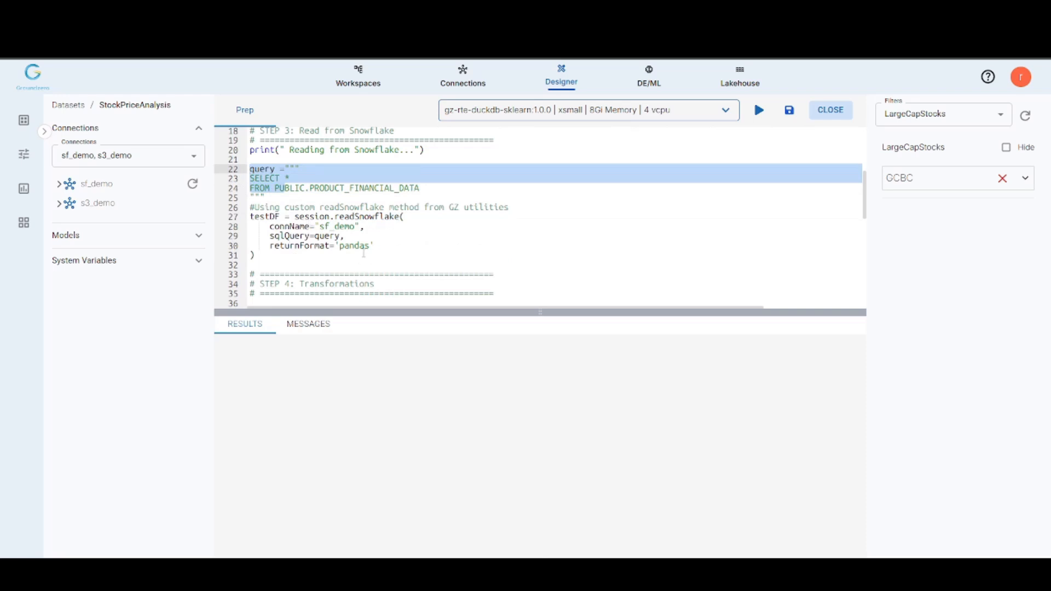
pyautogui.doubleClick(336, 239)
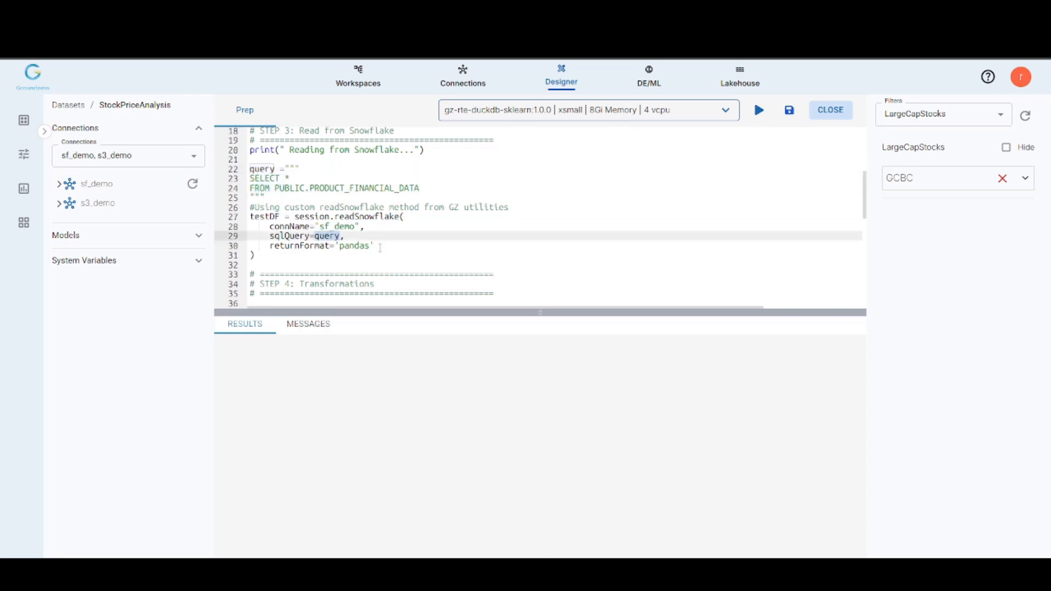
# Step: Review the transformations section, from the DuckDB join and the LargeCapStocks filter condition through the column renames to the outputDF assignment
pyautogui.scroll(-3, 378, 244)
pyautogui.click(376, 231)
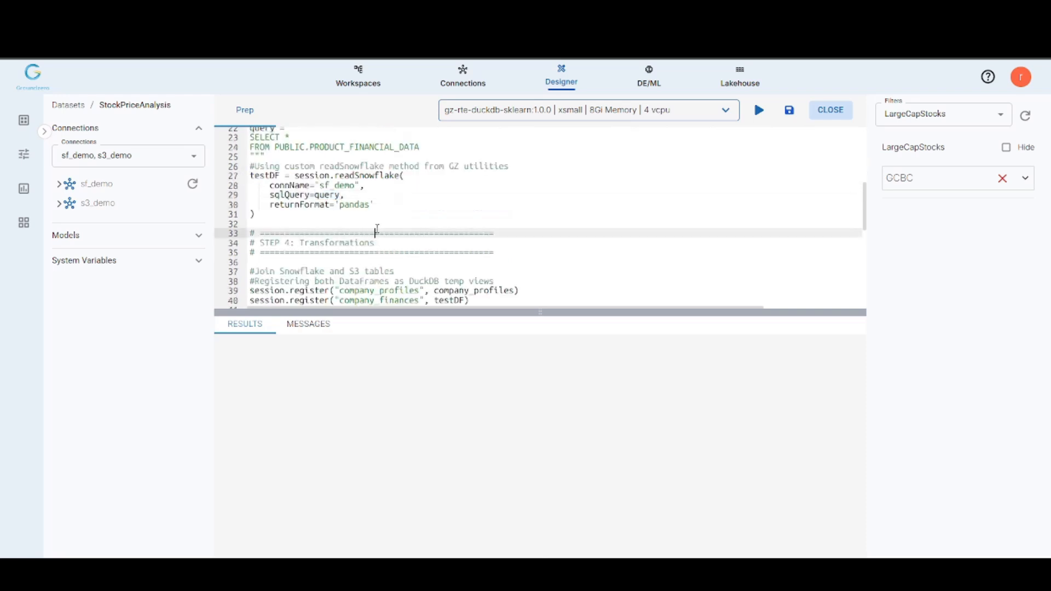
pyautogui.scroll(-3, 377, 229)
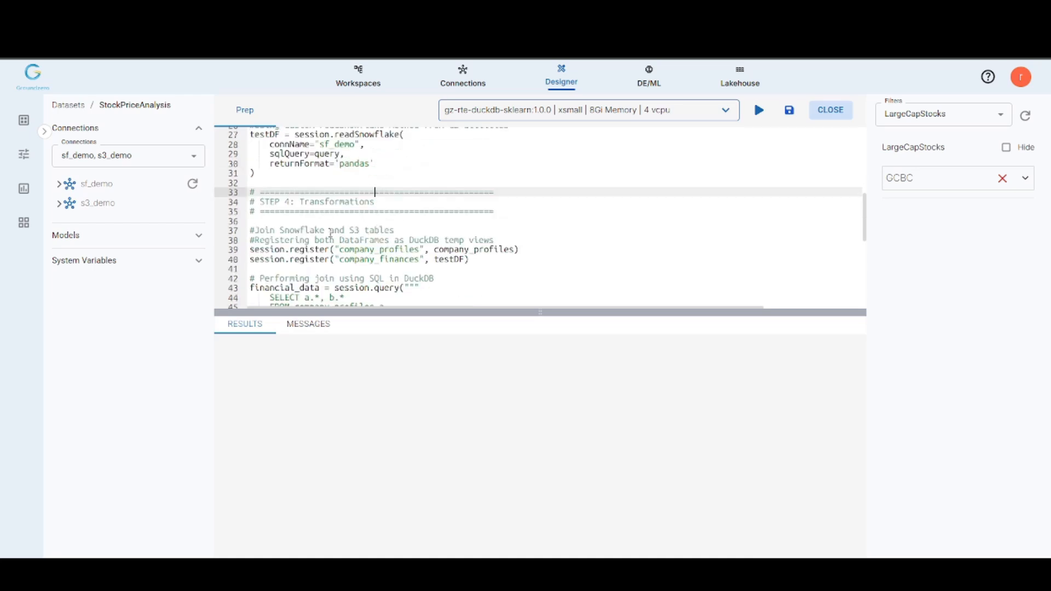
pyautogui.scroll(-3, 373, 239)
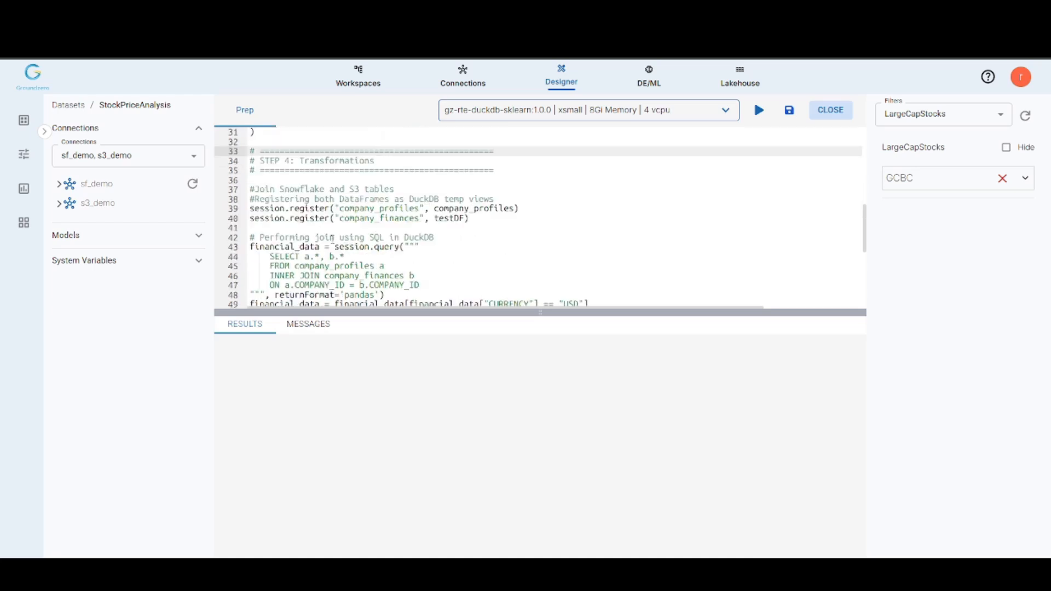
pyautogui.scroll(-3, 362, 244)
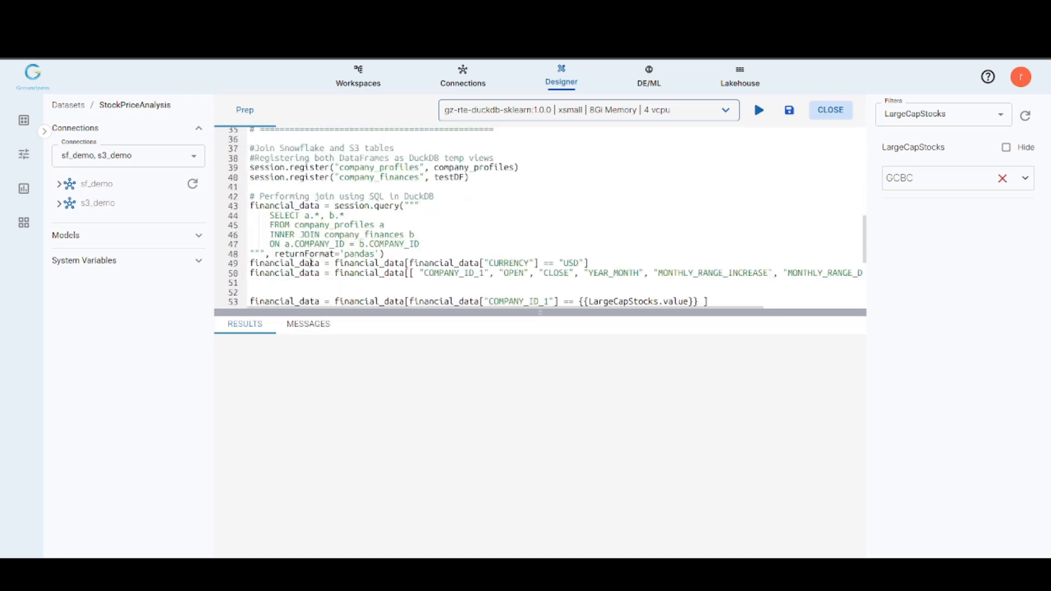
pyautogui.scroll(-3, 404, 260)
pyautogui.doubleClick(606, 261)
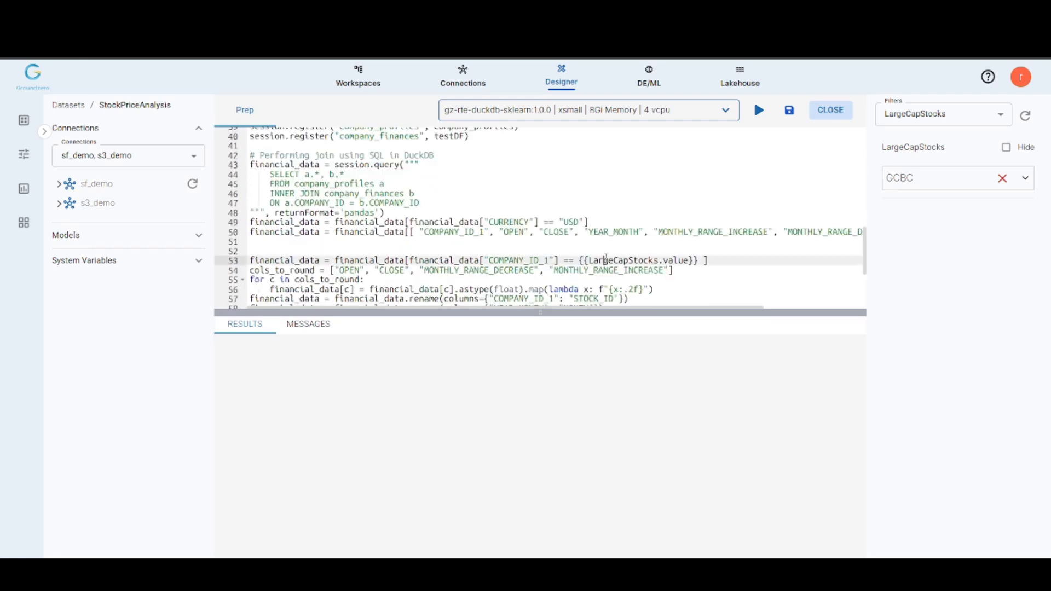
pyautogui.scroll(-3, 370, 261)
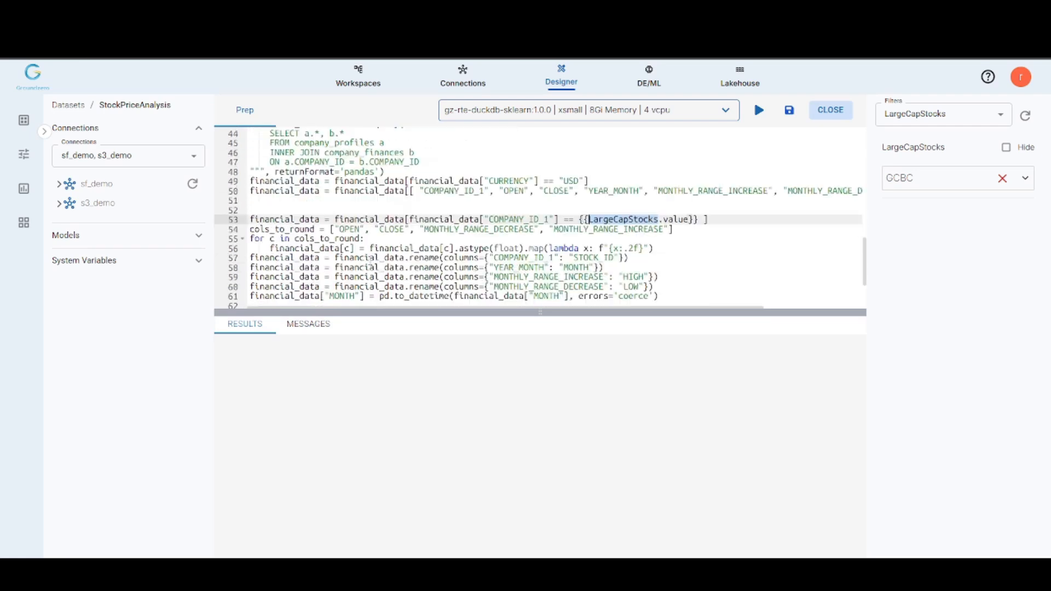
pyautogui.scroll(-3, 375, 255)
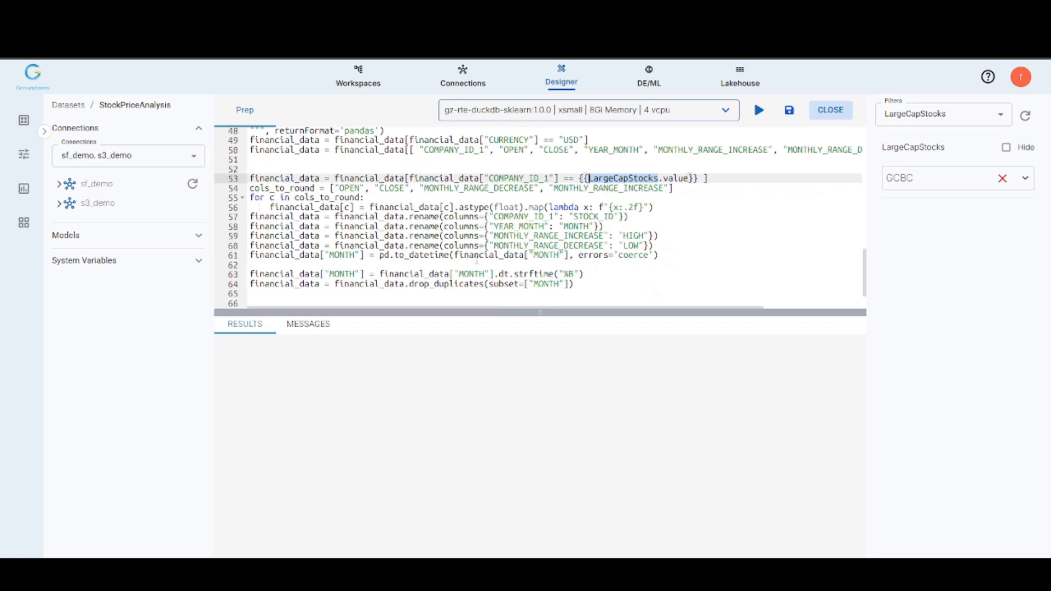
pyautogui.scroll(-3, 460, 278)
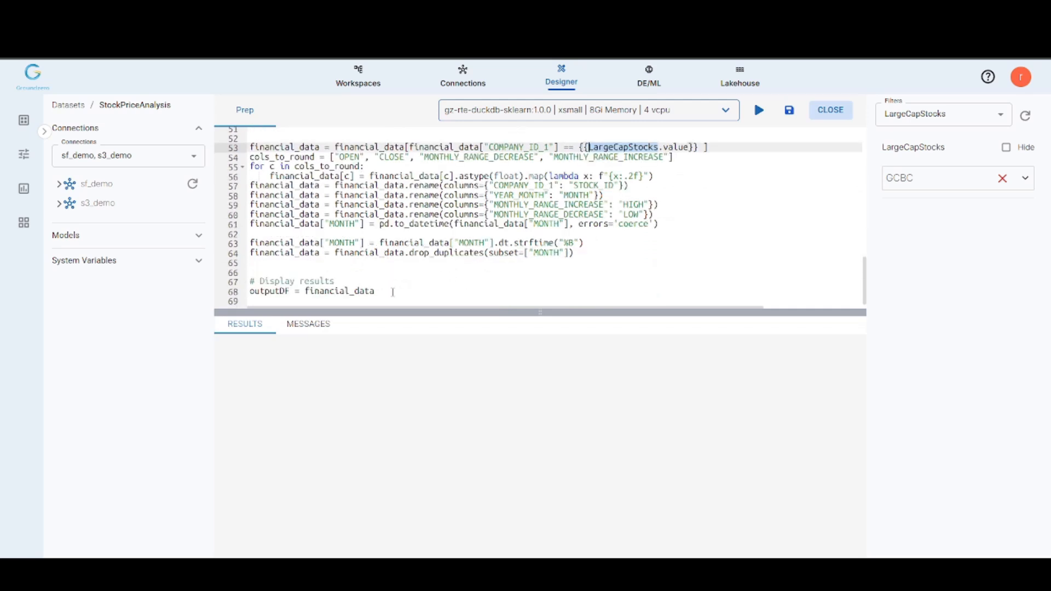
pyautogui.moveTo(392, 292); pyautogui.dragTo(237, 284)
# Step: Run the StockPriceAnalysis Prep script
pyautogui.click(460, 274)
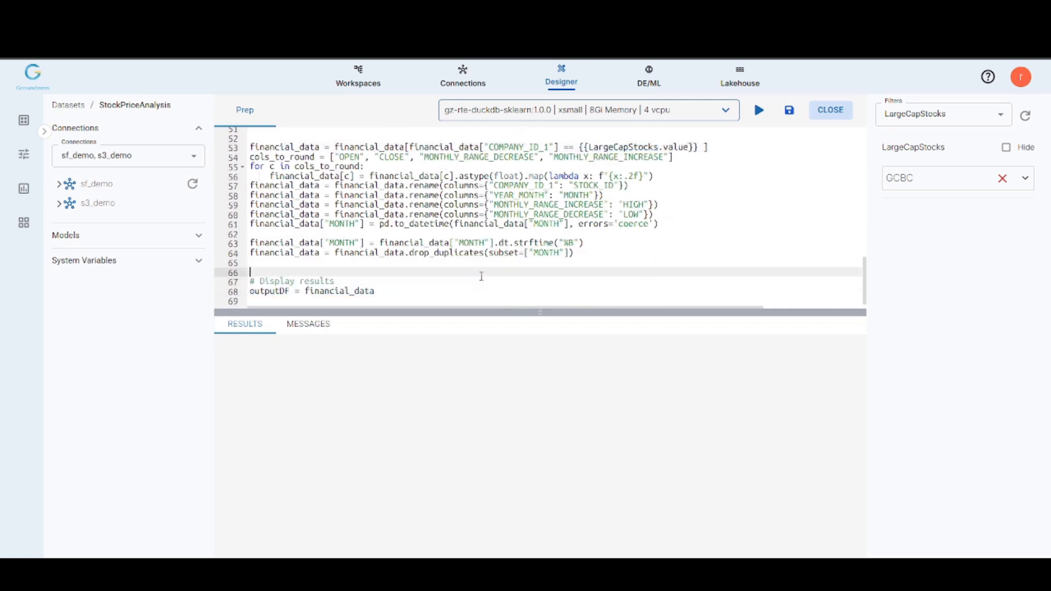
pyautogui.scroll(15, 482, 277)
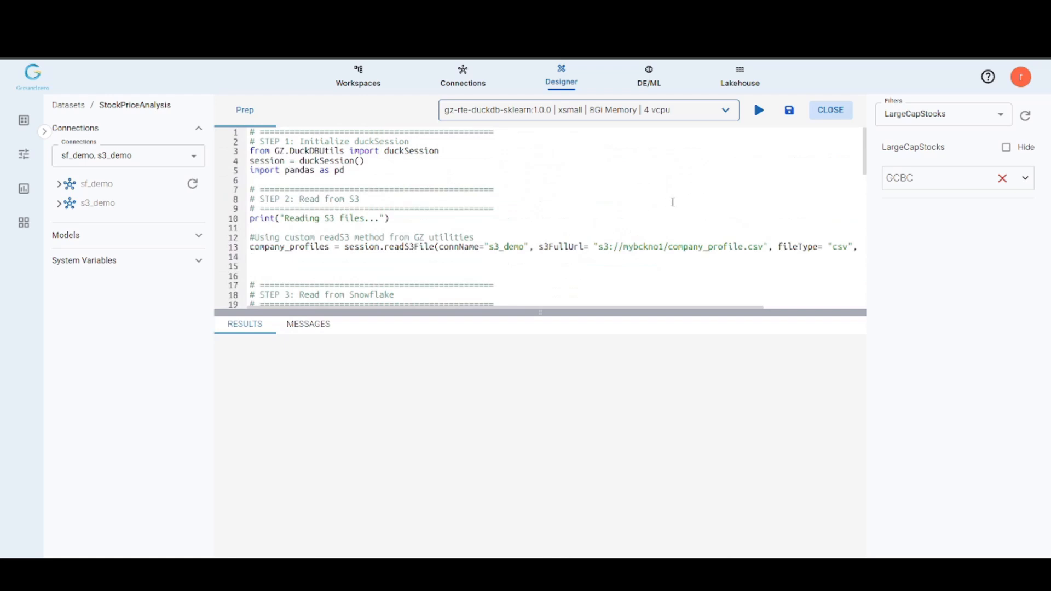
pyautogui.click(759, 111)
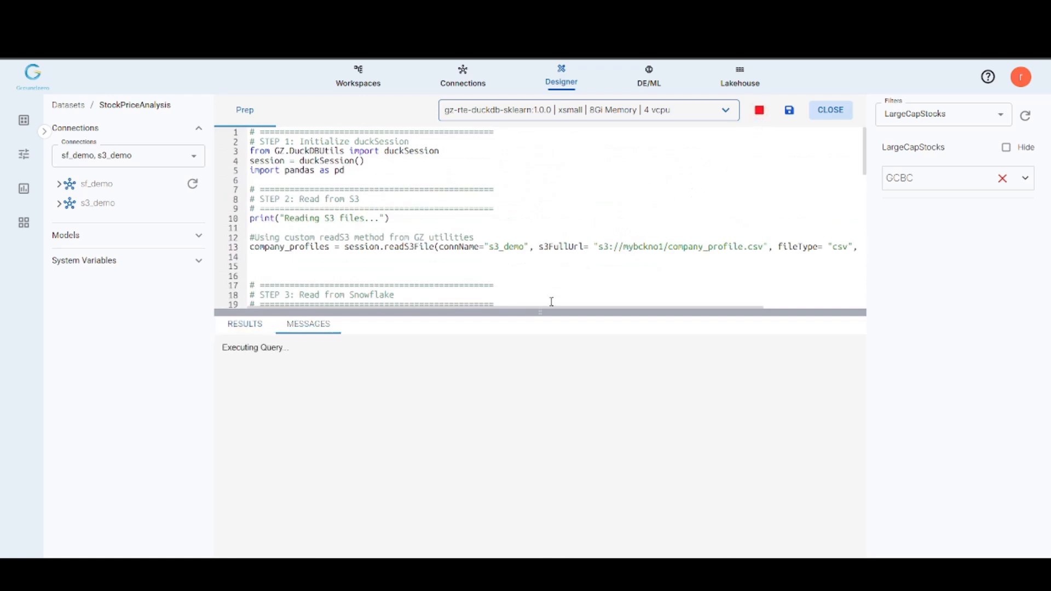
# Step: Enlarge the script editor area and examine the run's result rows across all columns through STOCK_ID
pyautogui.click(539, 272)
pyautogui.moveTo(538, 311); pyautogui.dragTo(540, 333)
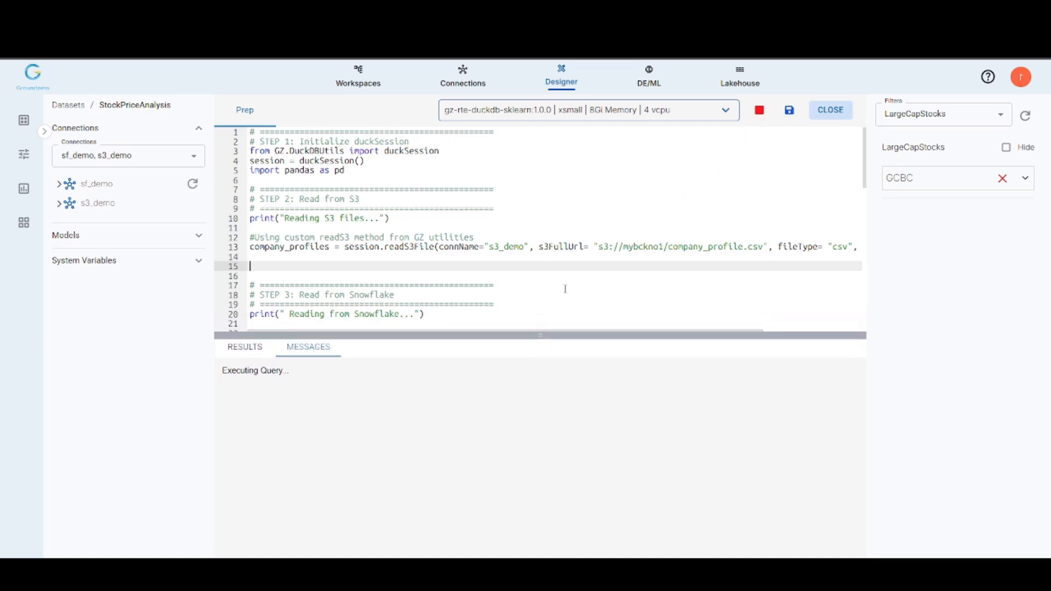
pyautogui.scroll(-7, 565, 289)
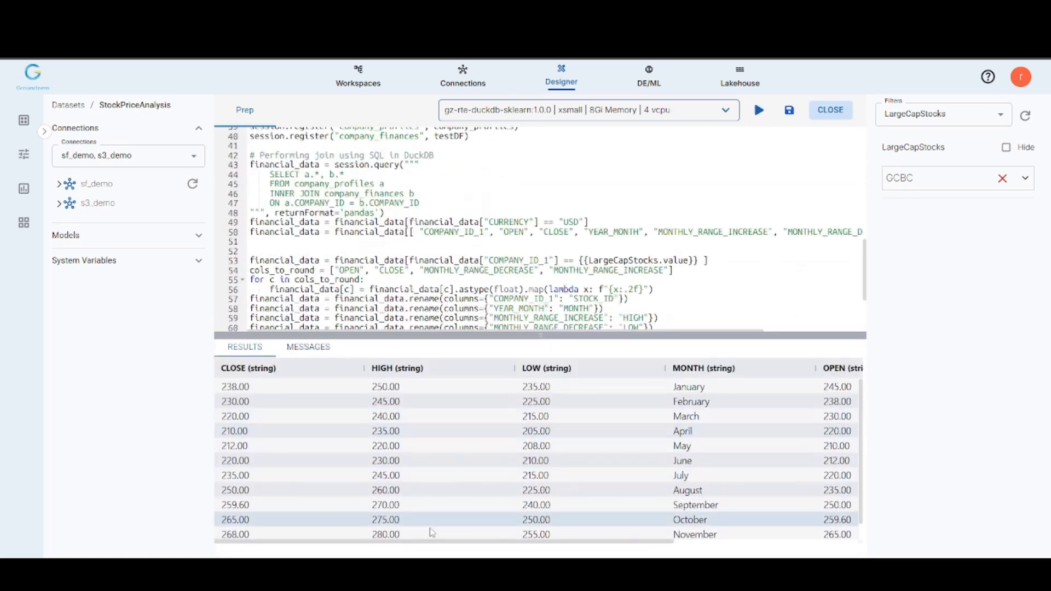
pyautogui.moveTo(409, 542); pyautogui.dragTo(675, 543)
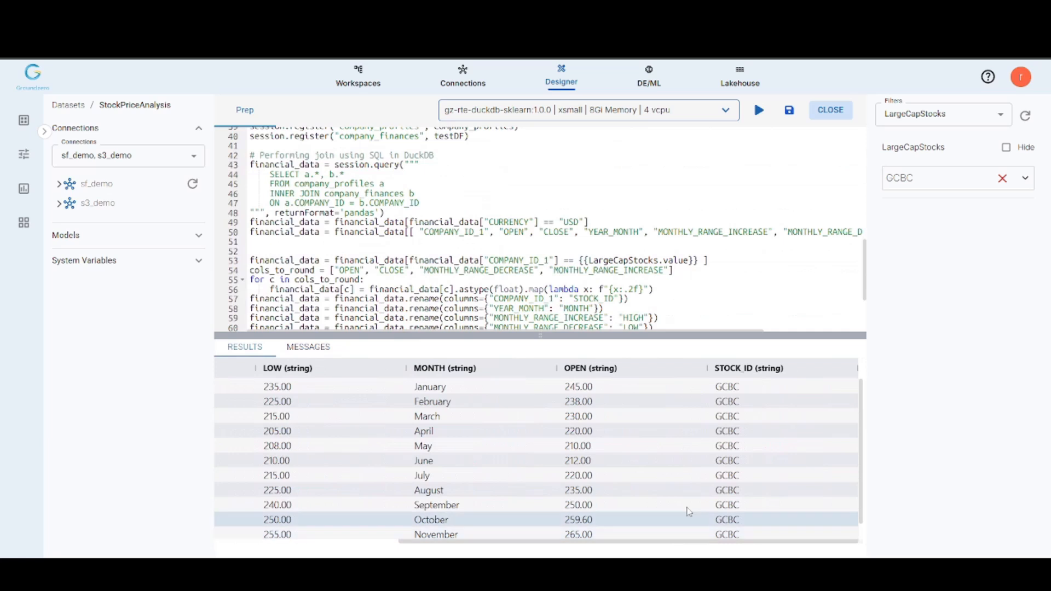
pyautogui.scroll(-3, 704, 305)
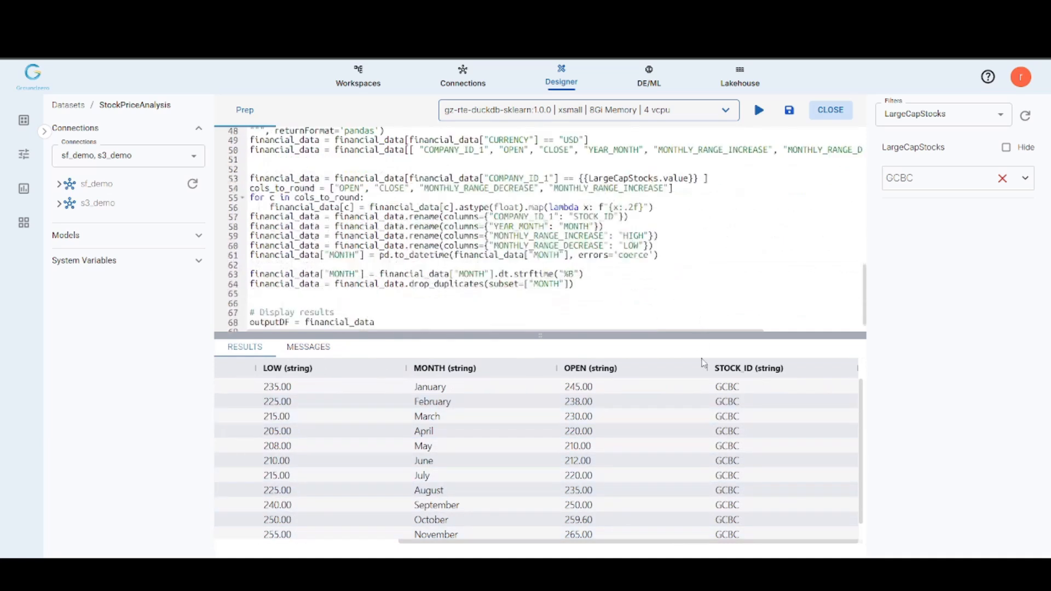
pyautogui.scroll(-1, 716, 505)
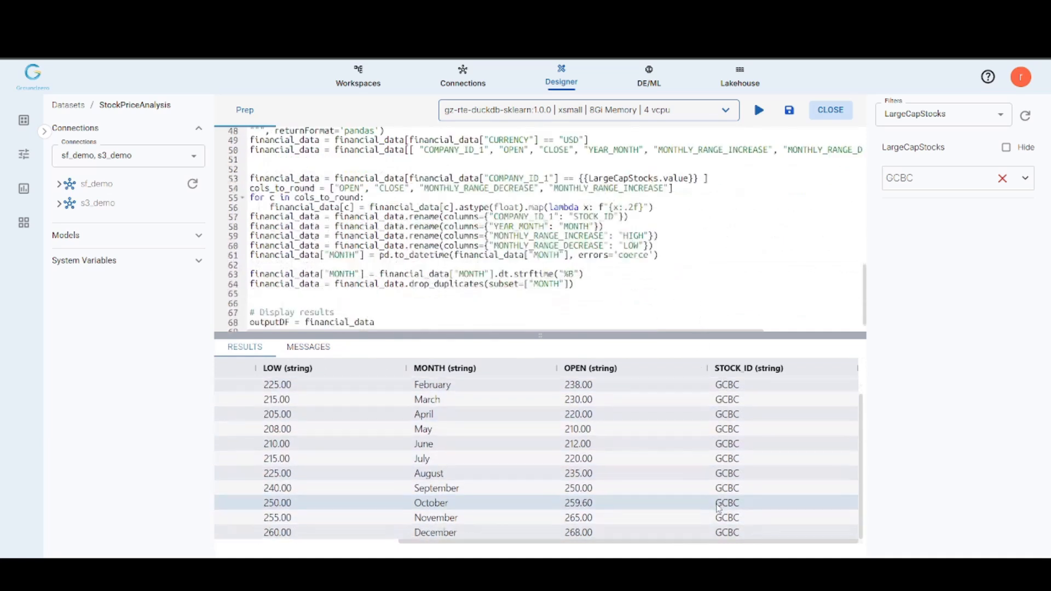
pyautogui.scroll(1, 717, 507)
pyautogui.scroll(-1, 718, 506)
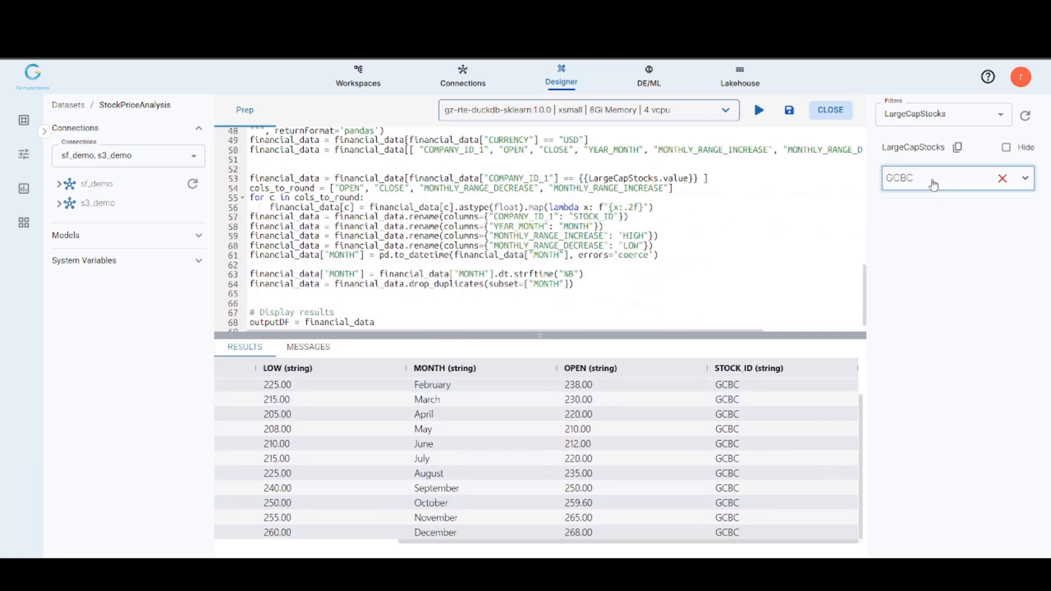
# Step: Set the LargeCapStocks filter to BOLT, rerun the script and check the result rows through the STOCK_ID column
pyautogui.click(931, 179)
pyautogui.click(914, 237)
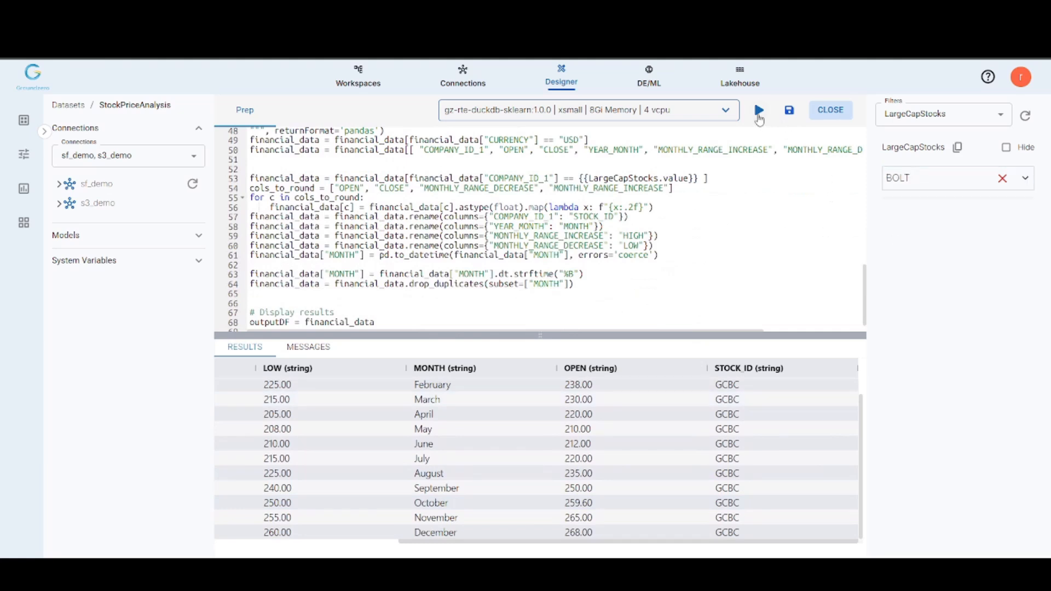
pyautogui.click(759, 111)
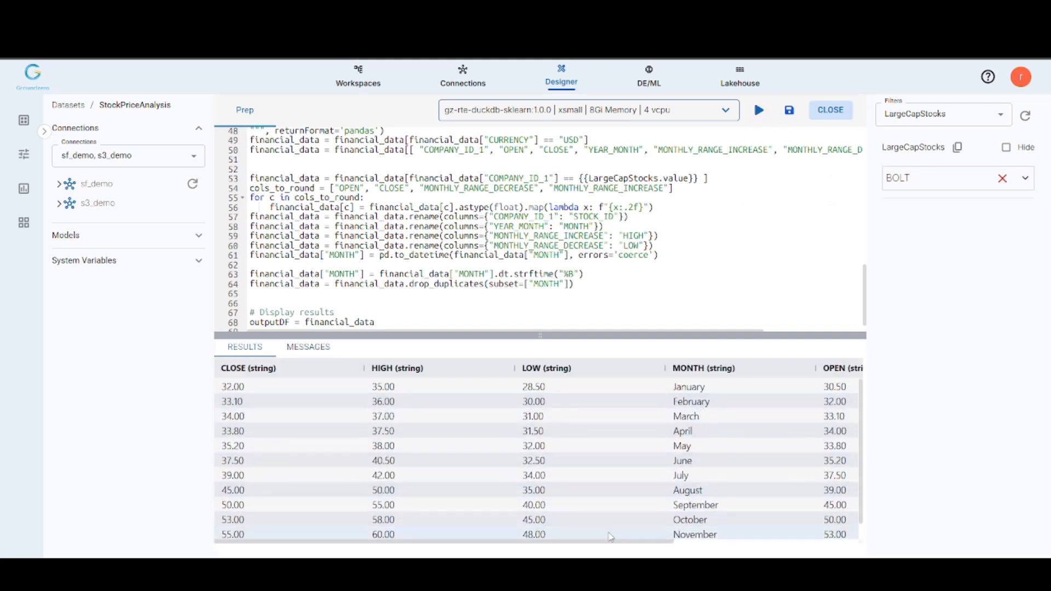
pyautogui.moveTo(582, 542); pyautogui.dragTo(772, 539)
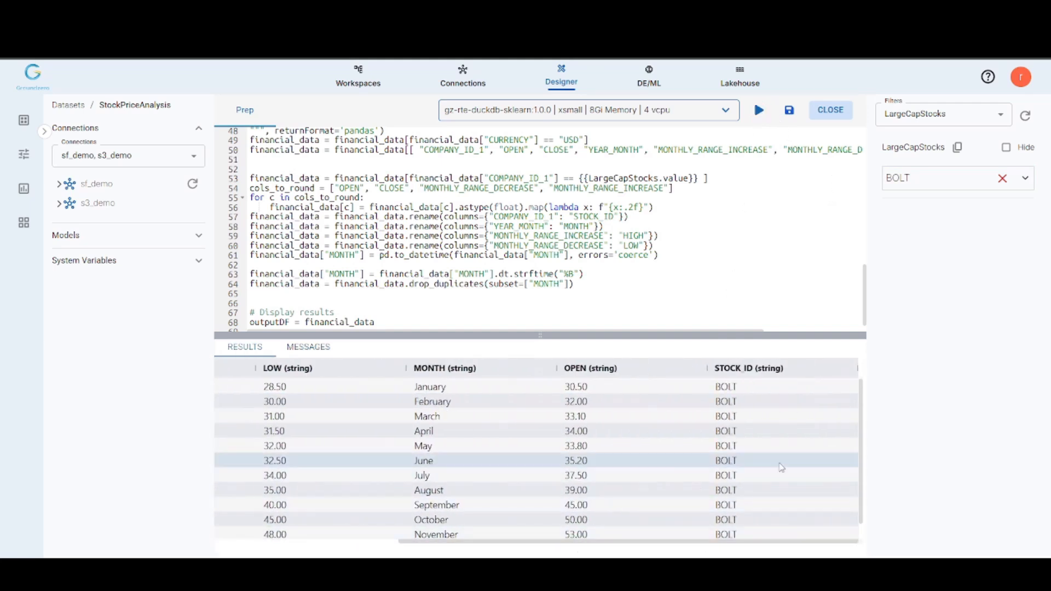
pyautogui.scroll(-1, 782, 470)
pyautogui.scroll(1, 588, 411)
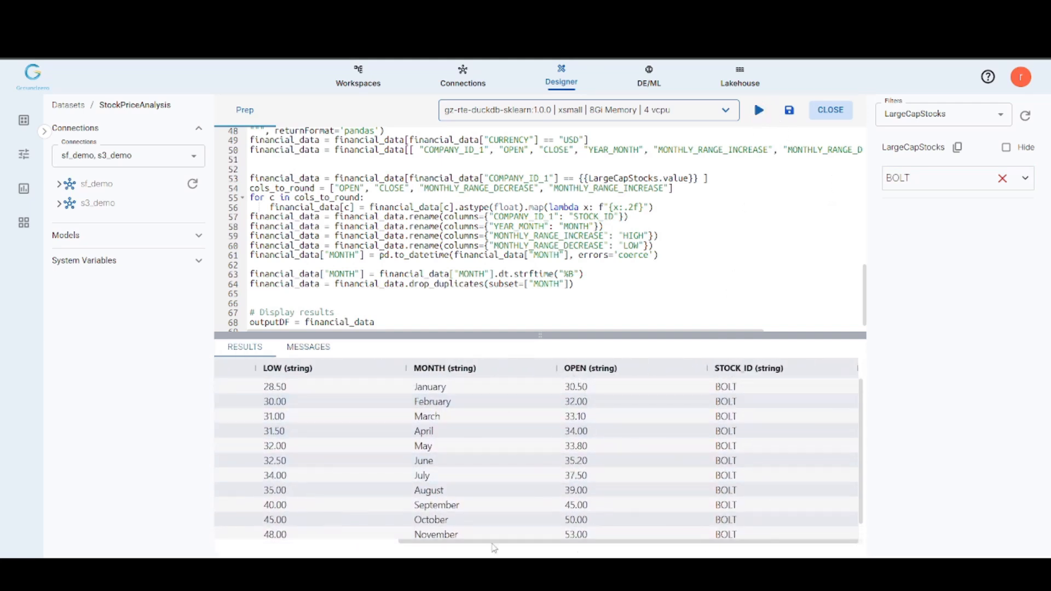
pyautogui.moveTo(470, 544)
pyautogui.mouseDown()
pyautogui.moveTo(281, 542)
pyautogui.moveTo(466, 542)
pyautogui.mouseUp()
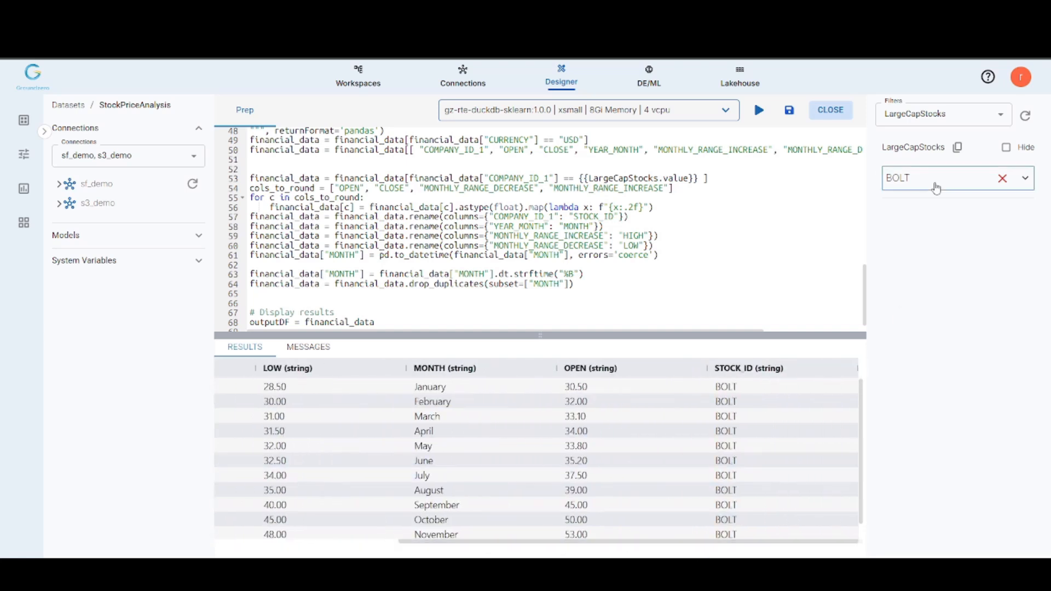
# Step: Choose another LargeCapStocks filter value and rerun the Prep script
pyautogui.click(932, 180)
pyautogui.click(909, 229)
pyautogui.click(760, 111)
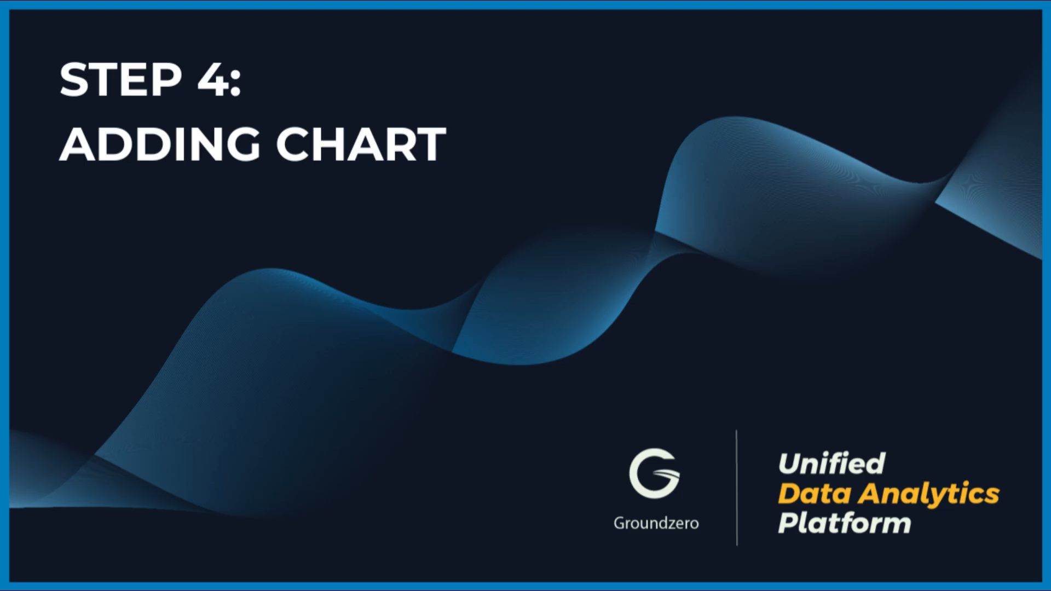
# Step: Add a visualization named StockAnalysisChart and open it for editing
pyautogui.write('StockAnalysisChart')
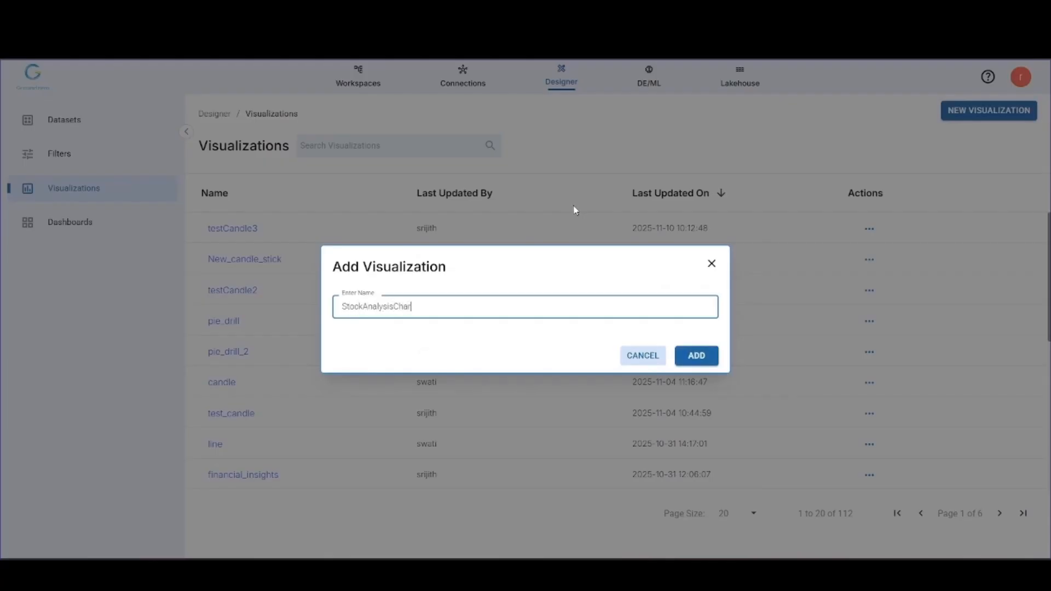
pyautogui.click(691, 355)
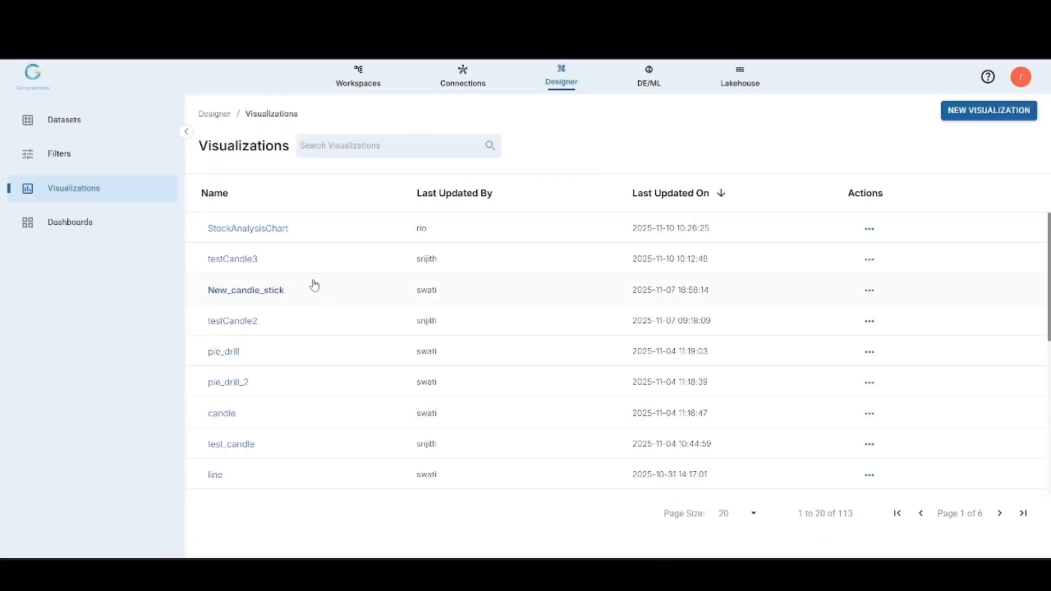
pyautogui.click(255, 229)
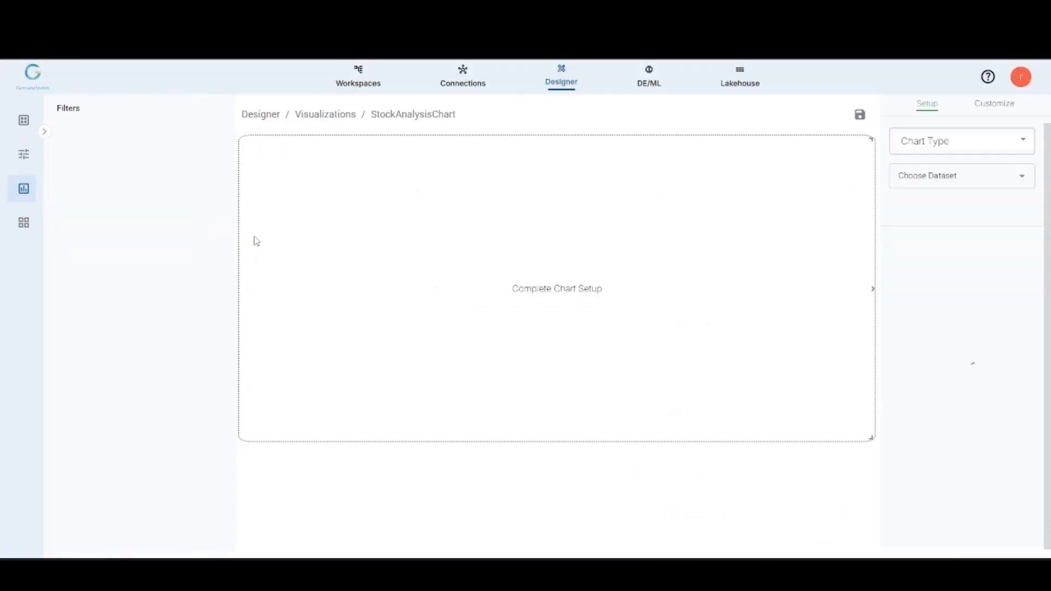
# Step: Make the visualization a Candle Chart based on the StockPriceAnalysis dataset, titled "Month-wise performance"
pyautogui.click(918, 144)
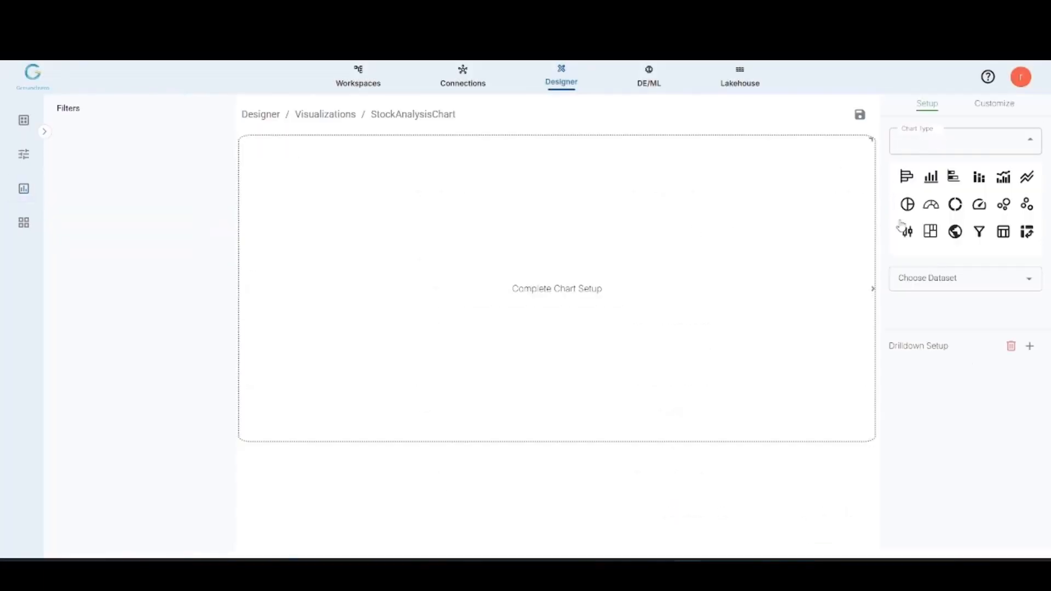
pyautogui.click(907, 231)
pyautogui.click(934, 175)
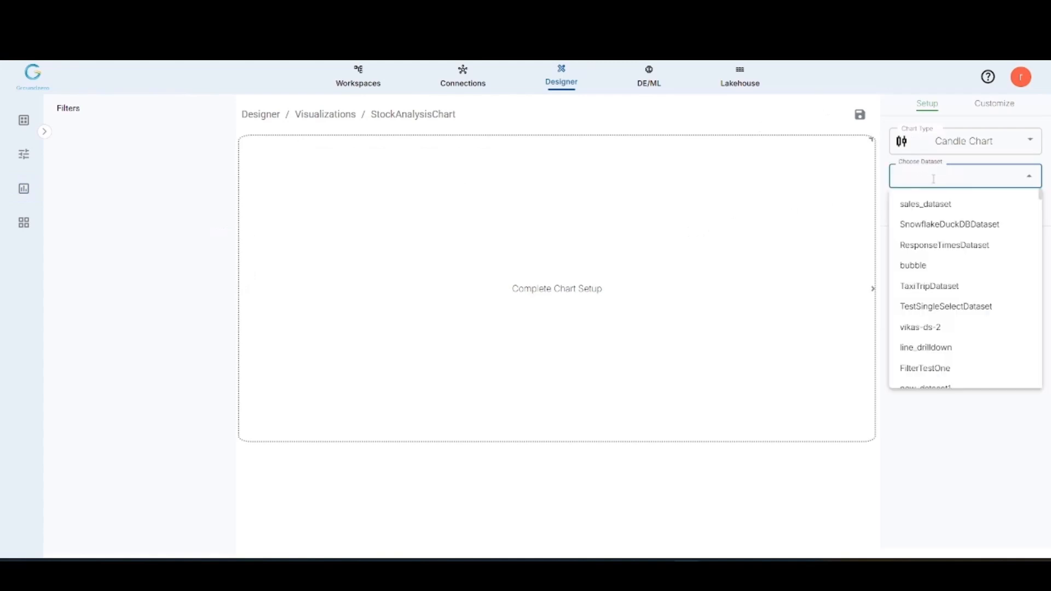
pyautogui.write('stoc')
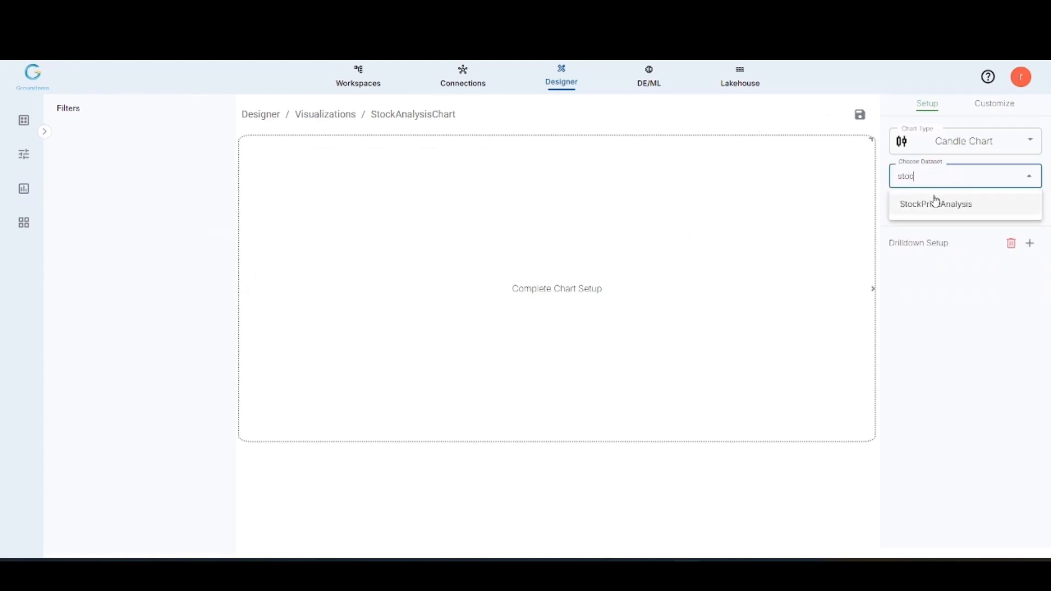
pyautogui.click(935, 202)
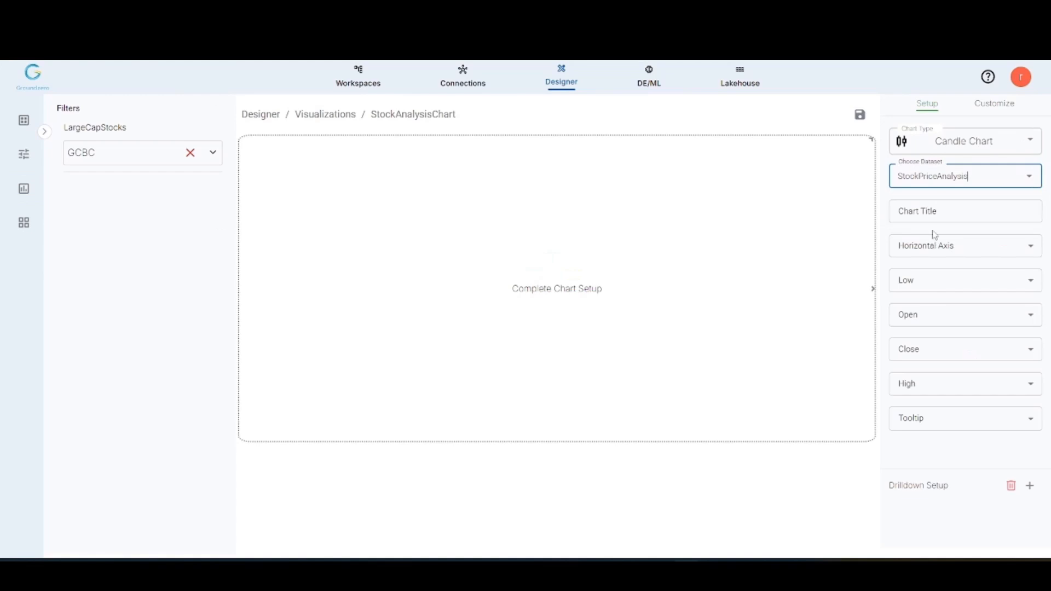
pyautogui.click(928, 217)
pyautogui.write('Month-wise performance')
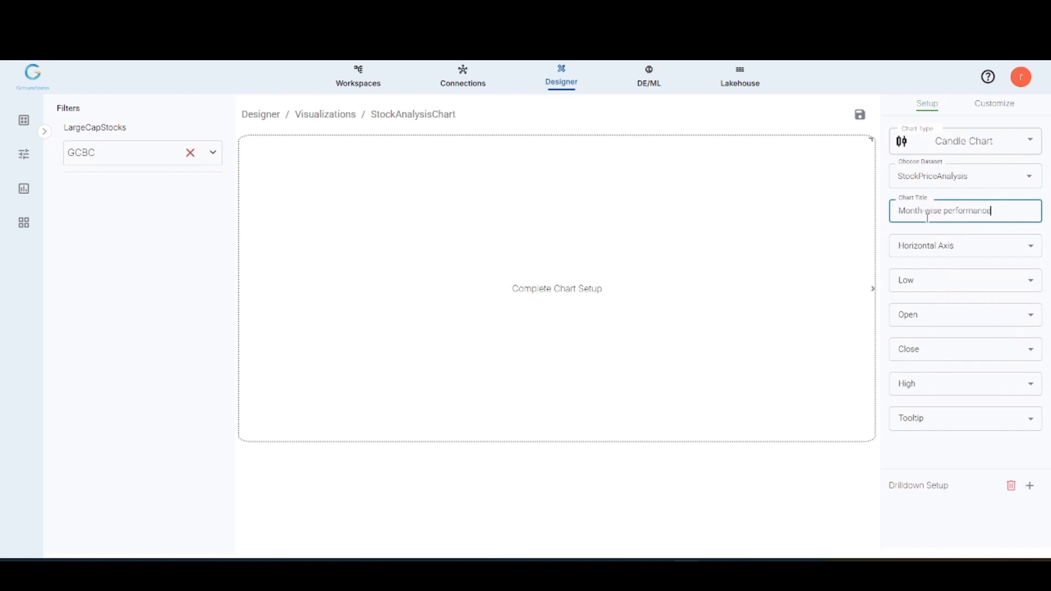
# Step: Map the candle chart's horizontal axis to MONTH and its Low, Open, Close and High values to LOW, OPEN, CLOSE and HIGH
pyautogui.click(931, 246)
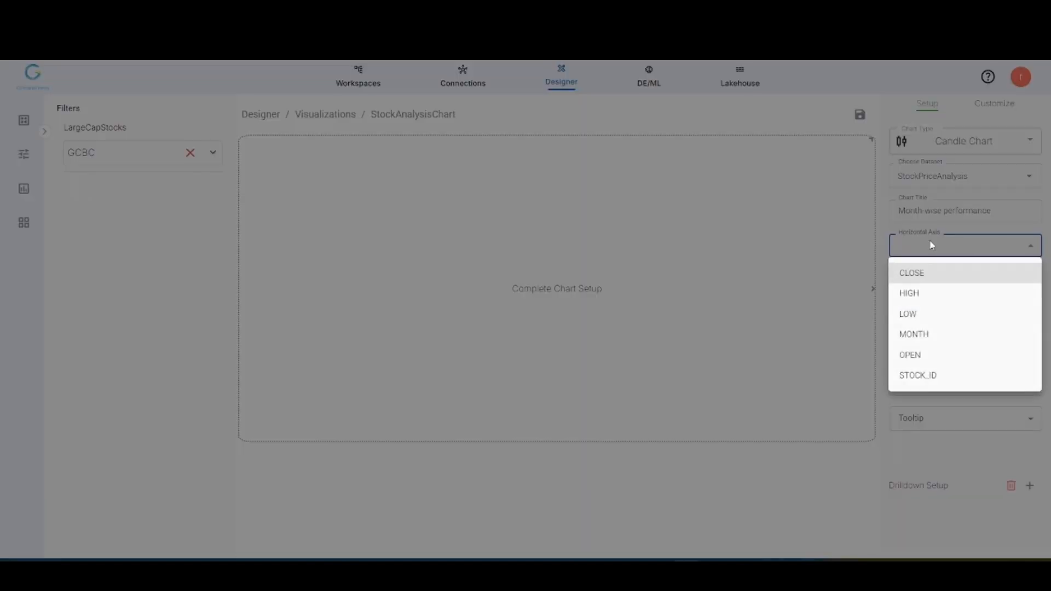
pyautogui.click(915, 333)
pyautogui.click(934, 292)
pyautogui.click(920, 347)
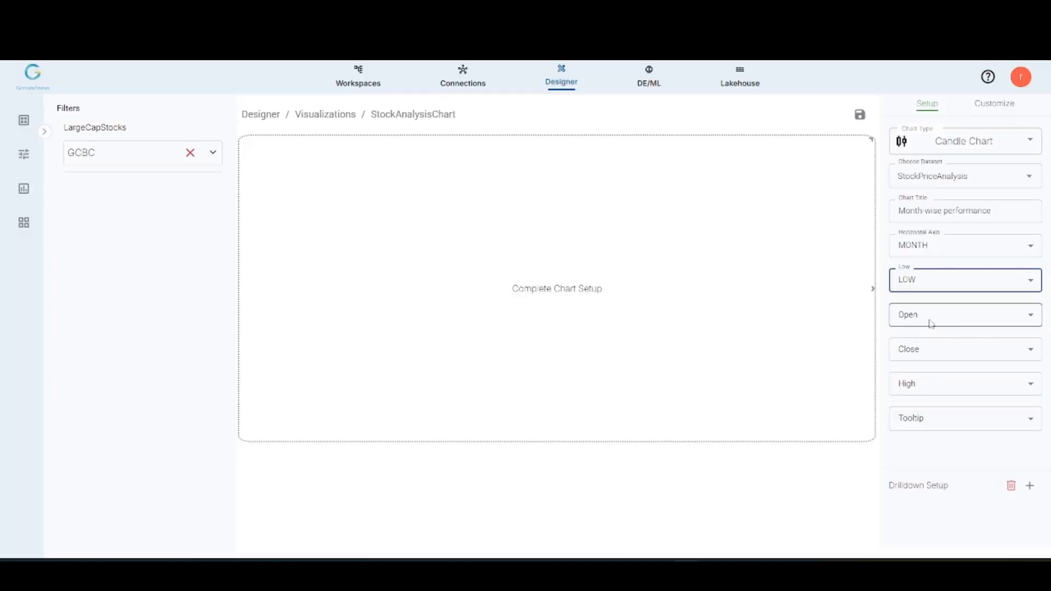
pyautogui.click(931, 320)
pyautogui.click(910, 424)
pyautogui.click(927, 351)
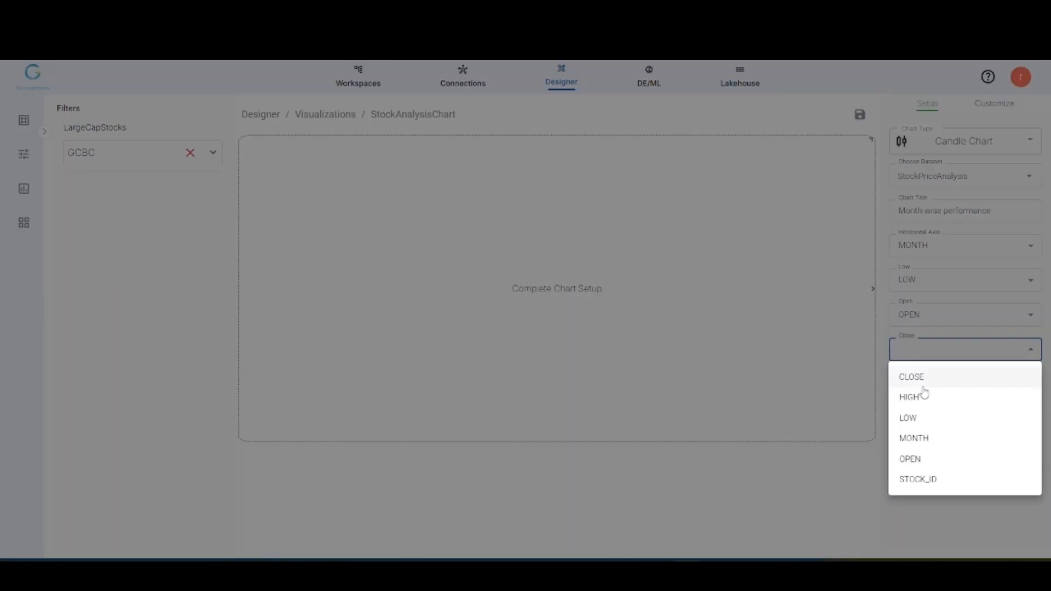
pyautogui.click(924, 382)
pyautogui.click(935, 383)
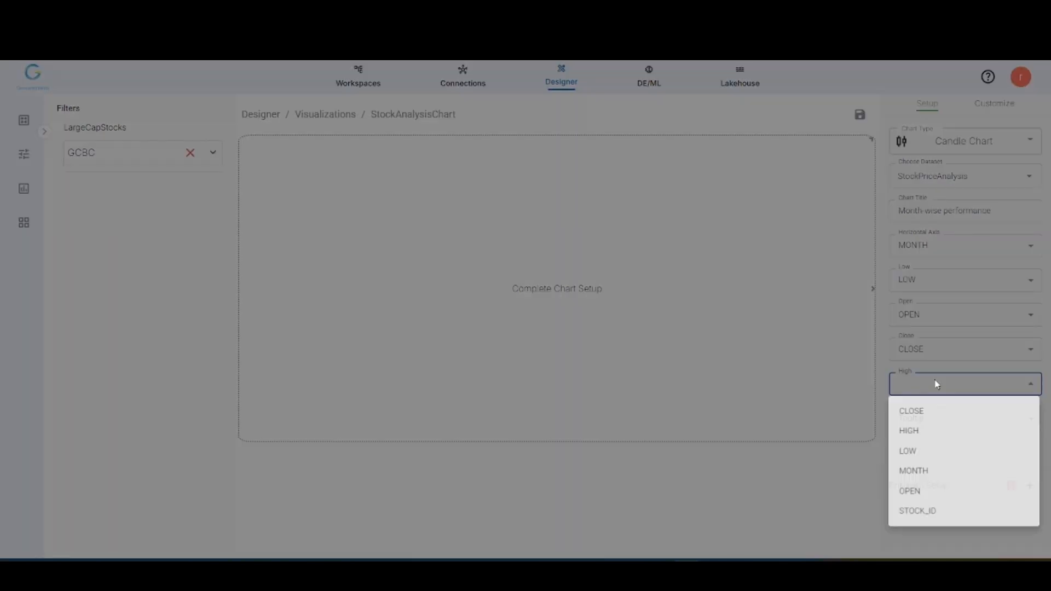
pyautogui.click(920, 431)
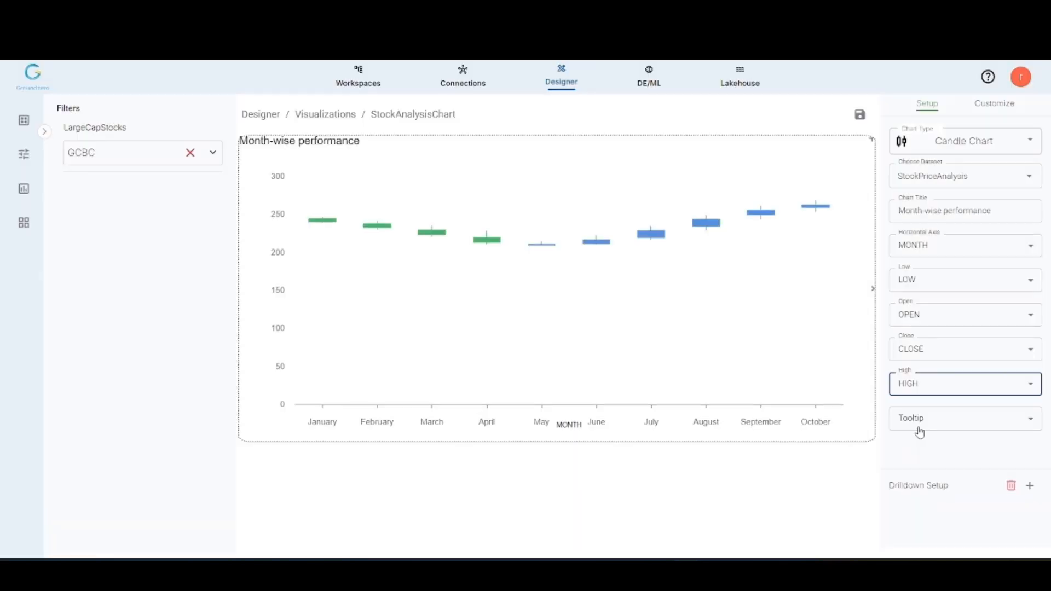
# Step: Format the chart's Horizontal Axis Title in bold with font size 16
pyautogui.click(988, 109)
pyautogui.click(941, 140)
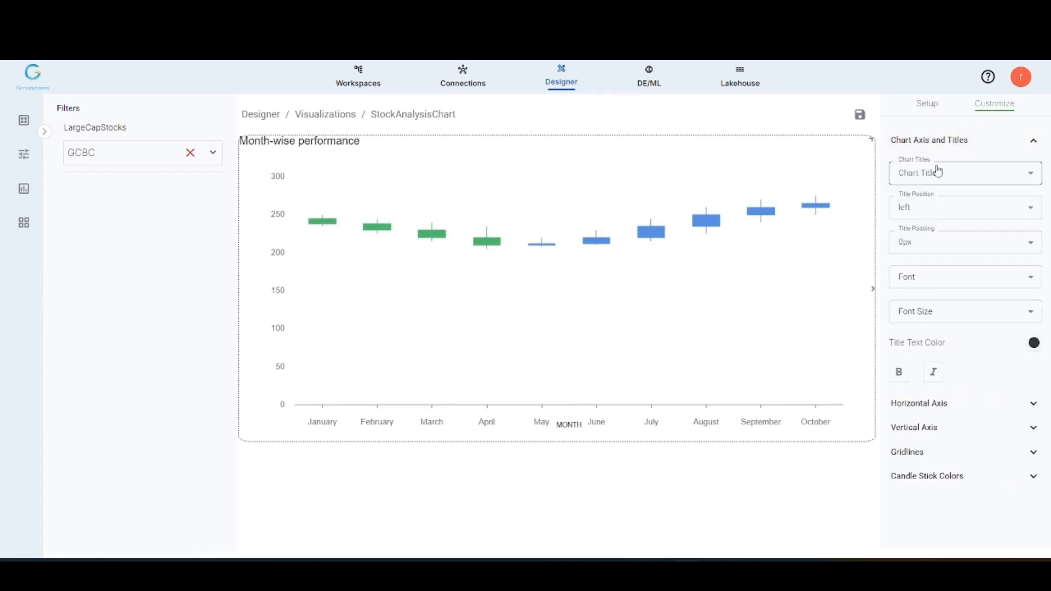
pyautogui.click(938, 173)
pyautogui.click(934, 221)
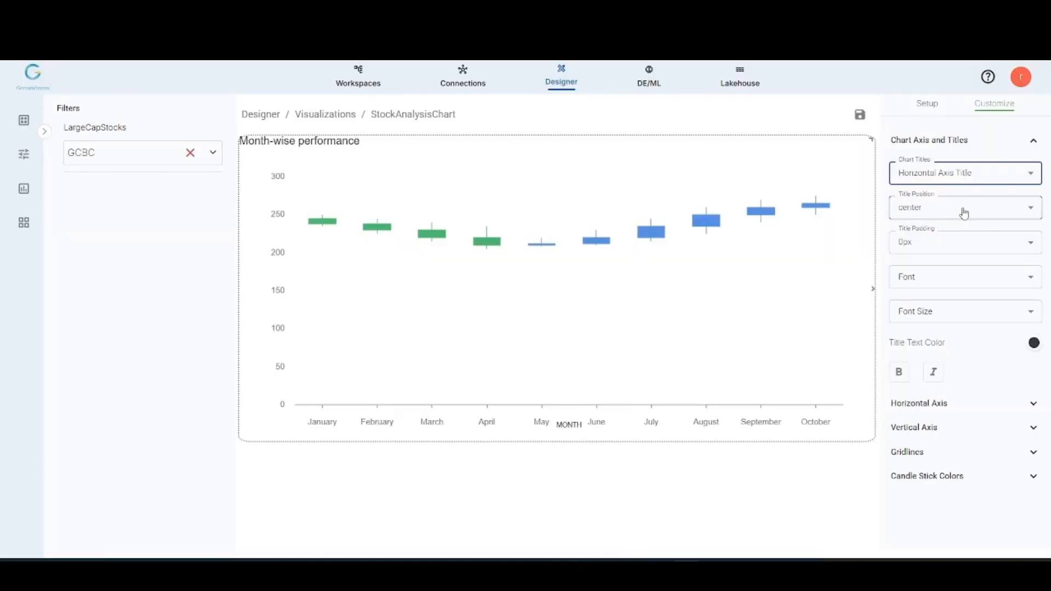
pyautogui.click(938, 311)
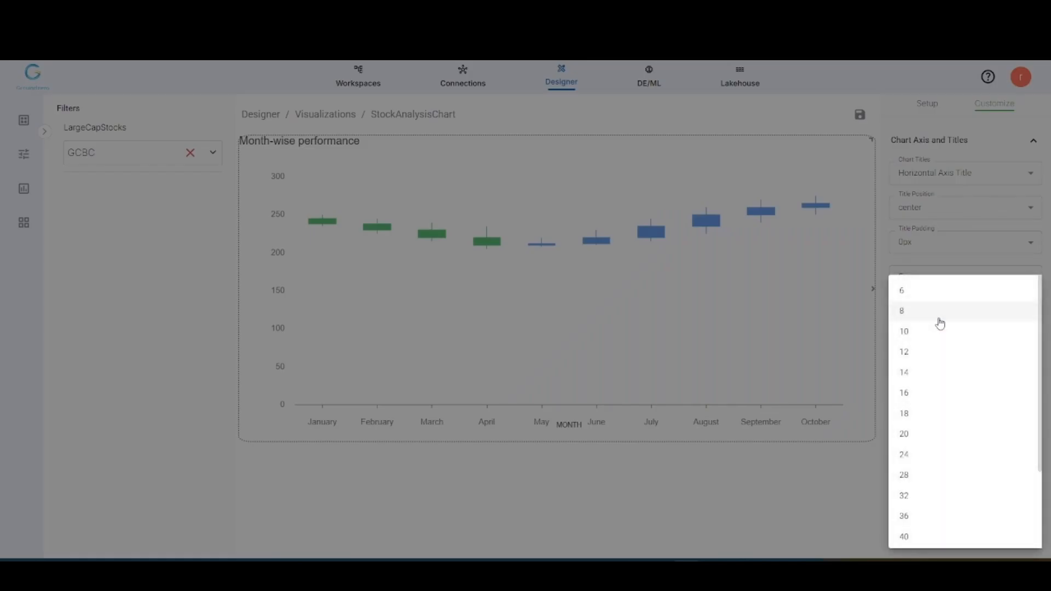
pyautogui.click(909, 392)
pyautogui.click(898, 372)
# Step: Set the text direction of the horizontal axis labels to Inclined
pyautogui.click(928, 403)
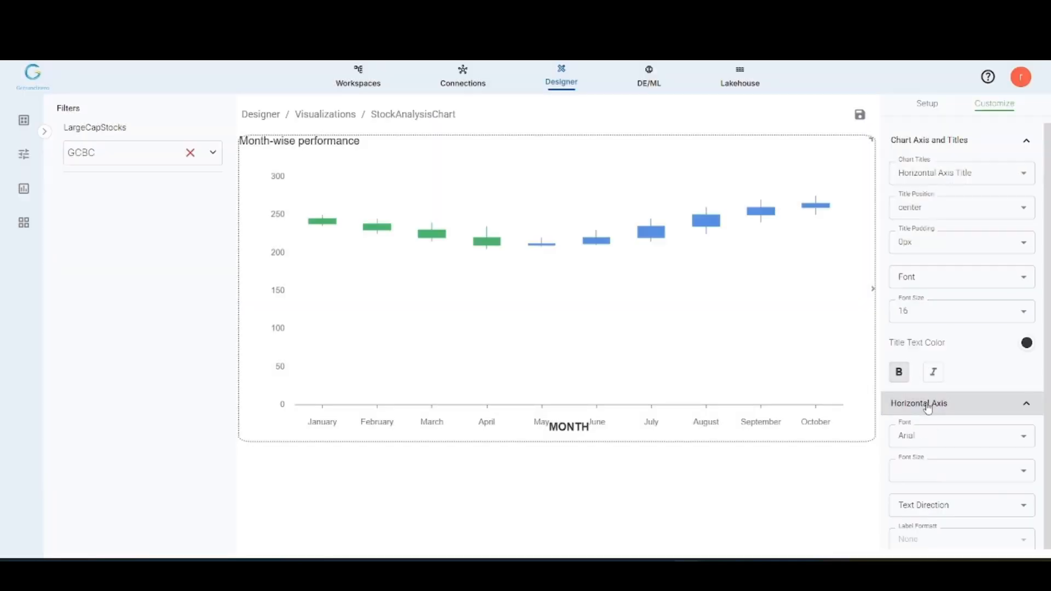
pyautogui.scroll(-3, 926, 411)
pyautogui.click(930, 372)
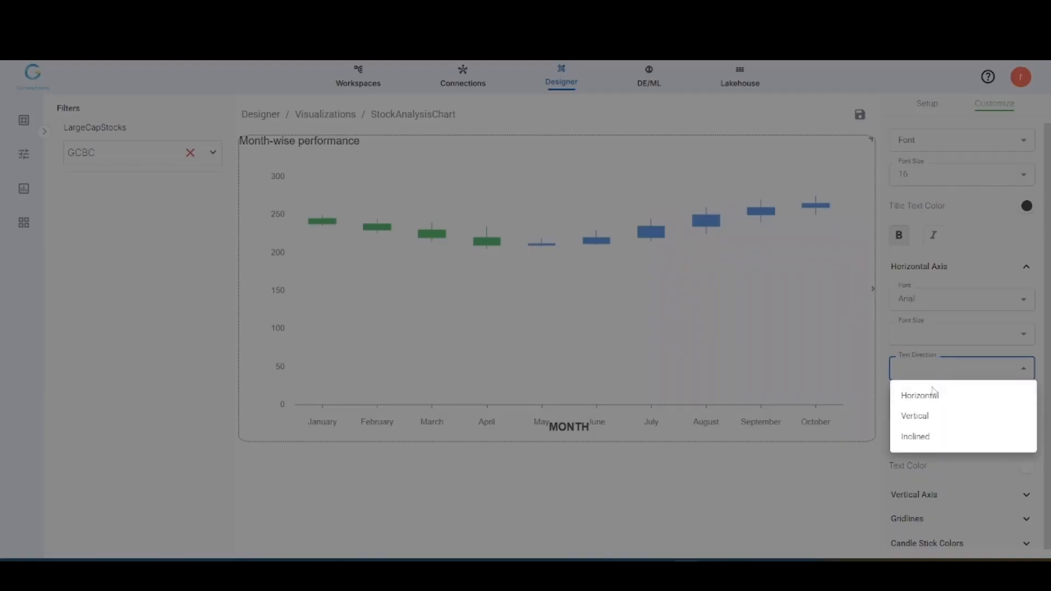
pyautogui.click(927, 437)
# Step: Set the Horizontal Axis Title's padding to 35px
pyautogui.scroll(3, 925, 384)
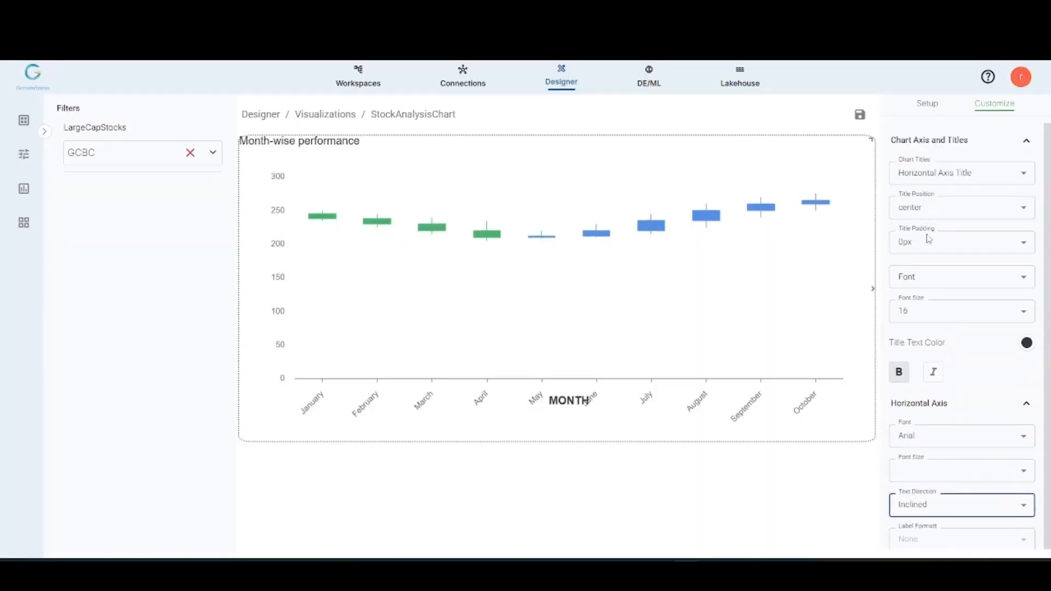
pyautogui.click(930, 245)
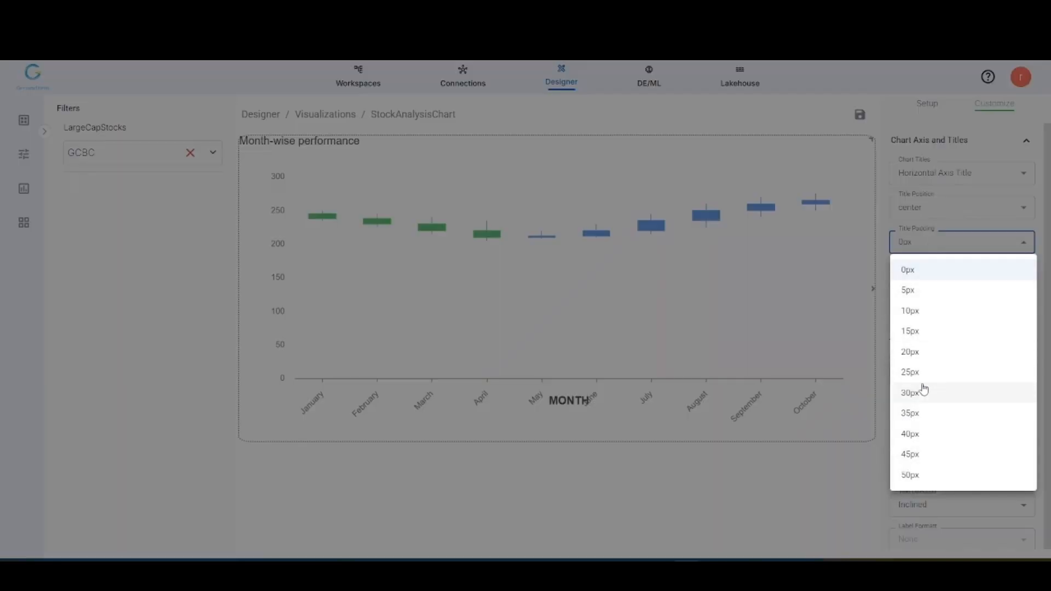
pyautogui.click(917, 413)
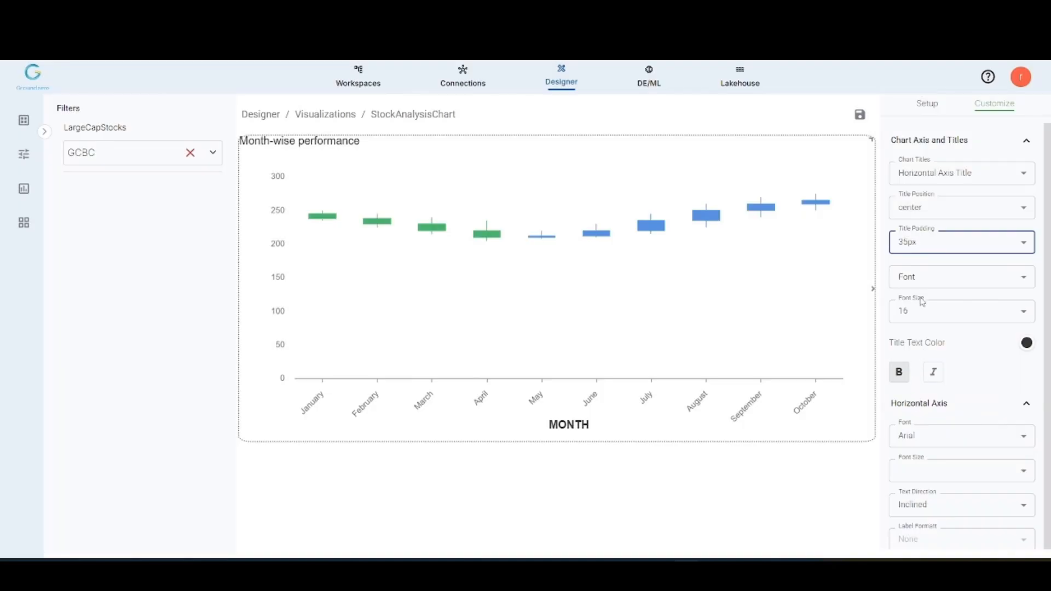
# Step: Make the horizontal axis labels bold and set their font size to 14
pyautogui.scroll(-1, 921, 302)
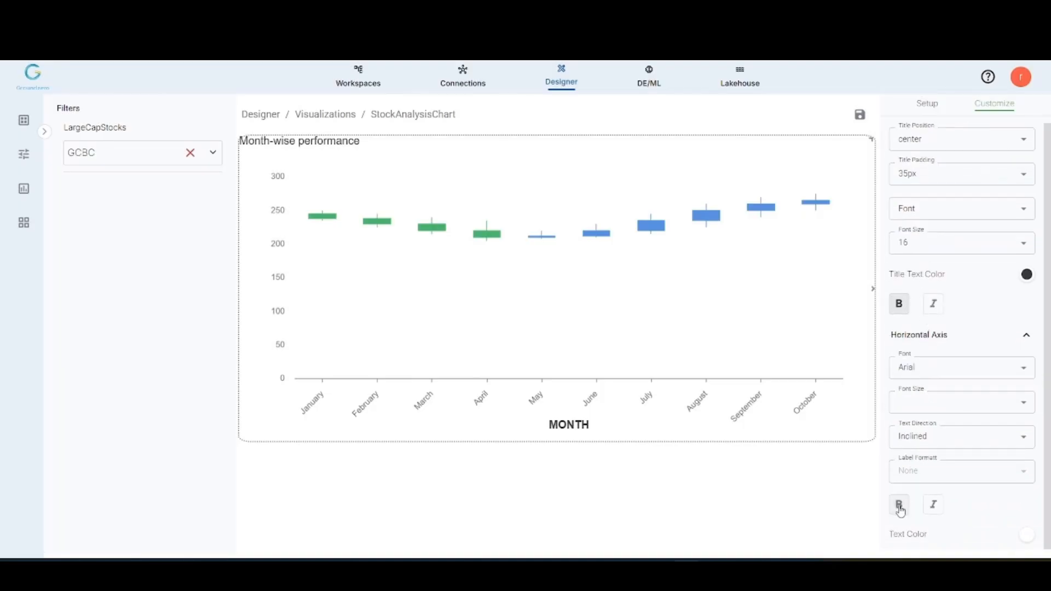
pyautogui.click(953, 408)
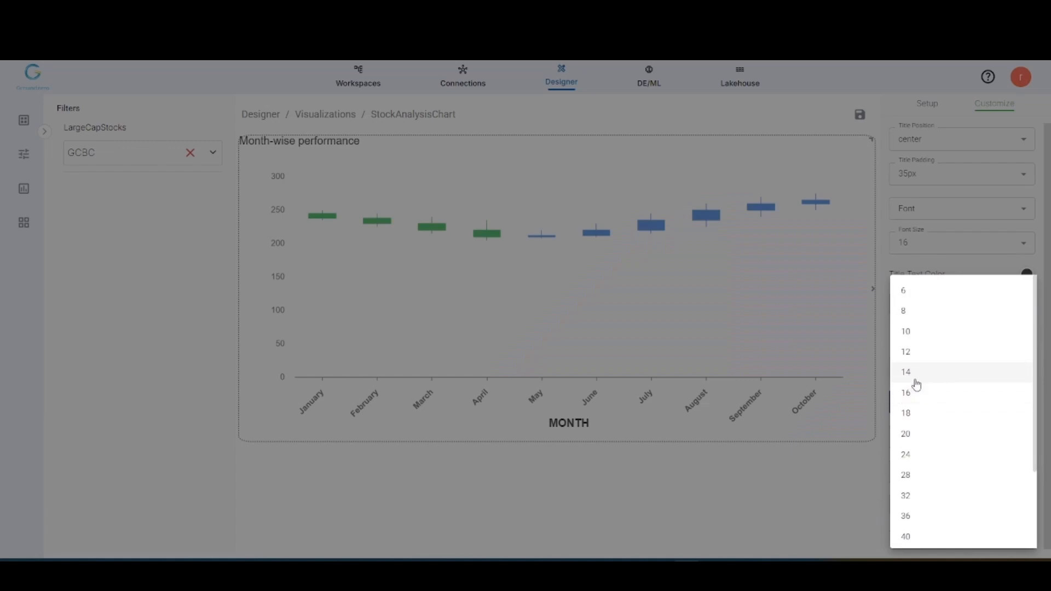
pyautogui.click(910, 352)
pyautogui.click(930, 401)
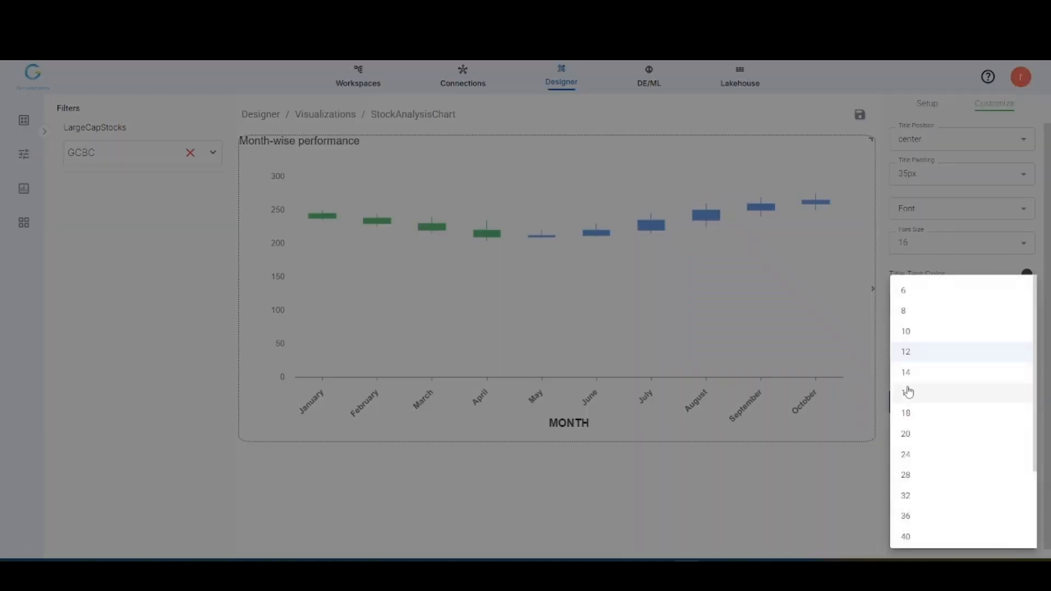
pyautogui.click(908, 372)
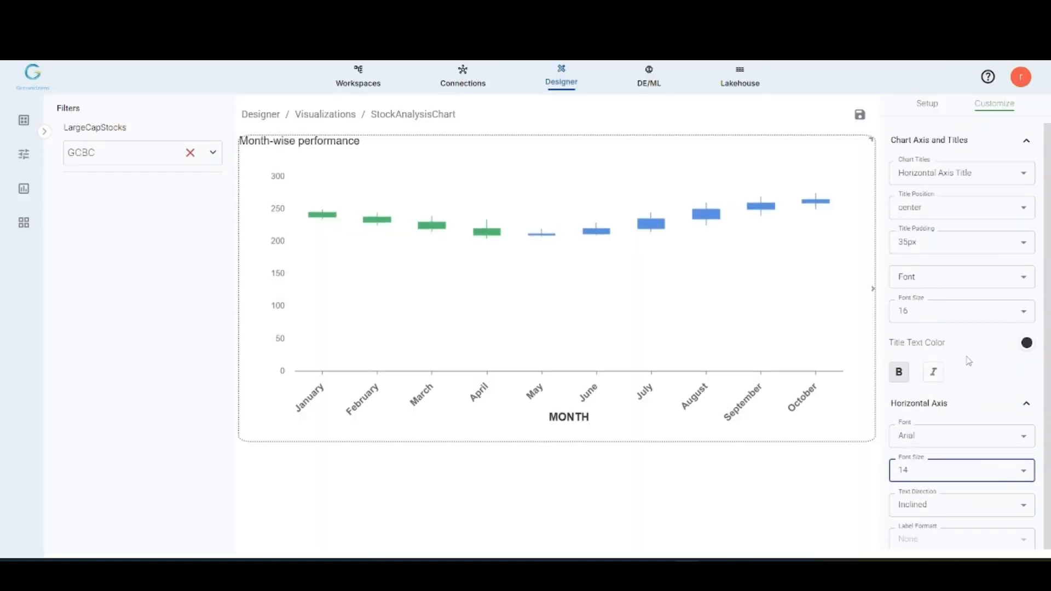
# Step: Center the Chart Title and format it in bold with font size 16
pyautogui.click(948, 173)
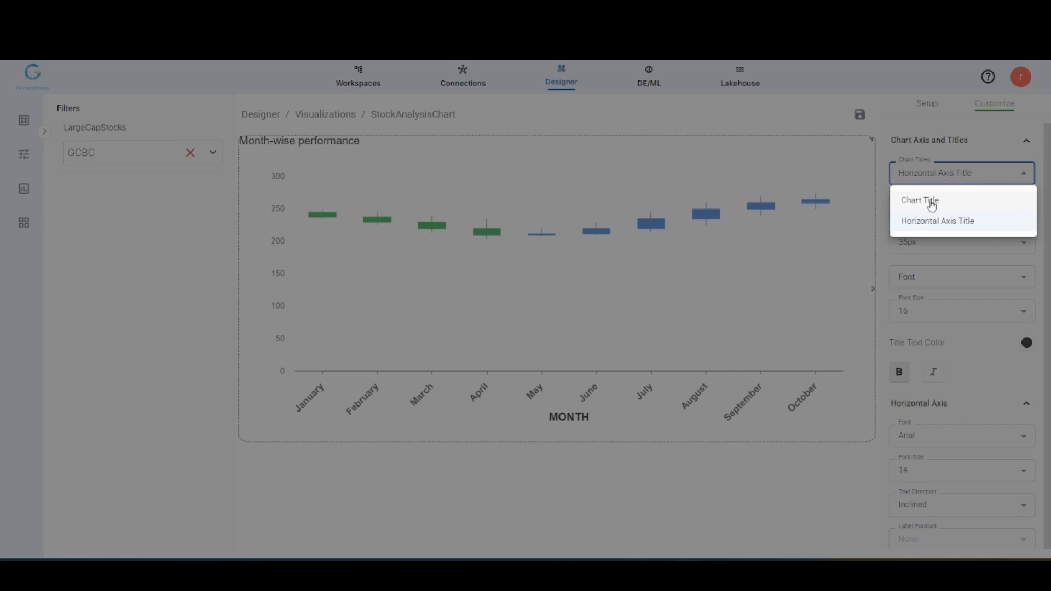
pyautogui.click(931, 203)
pyautogui.click(932, 209)
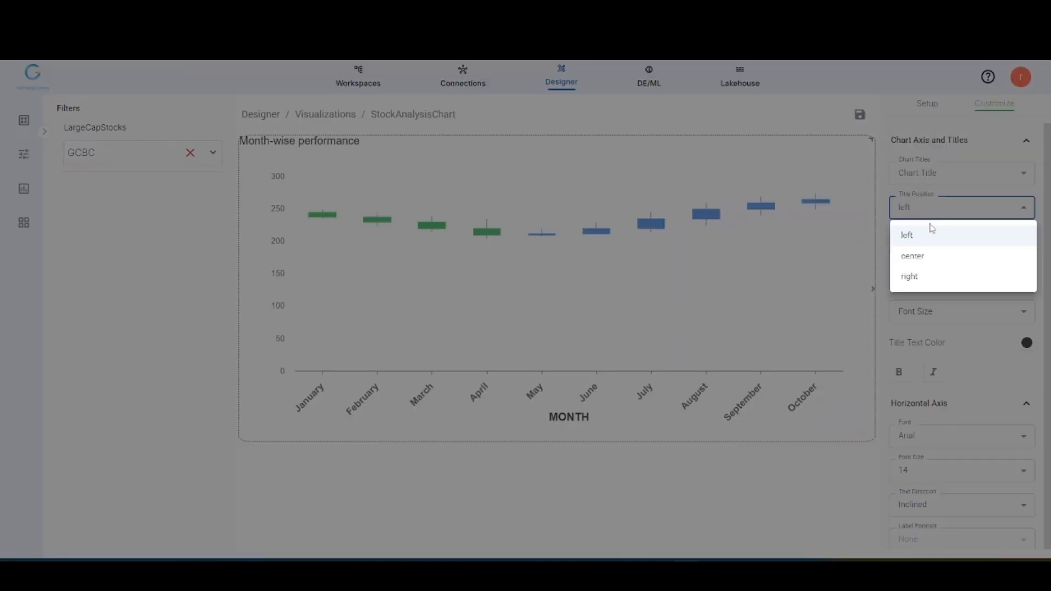
pyautogui.click(924, 256)
pyautogui.click(932, 321)
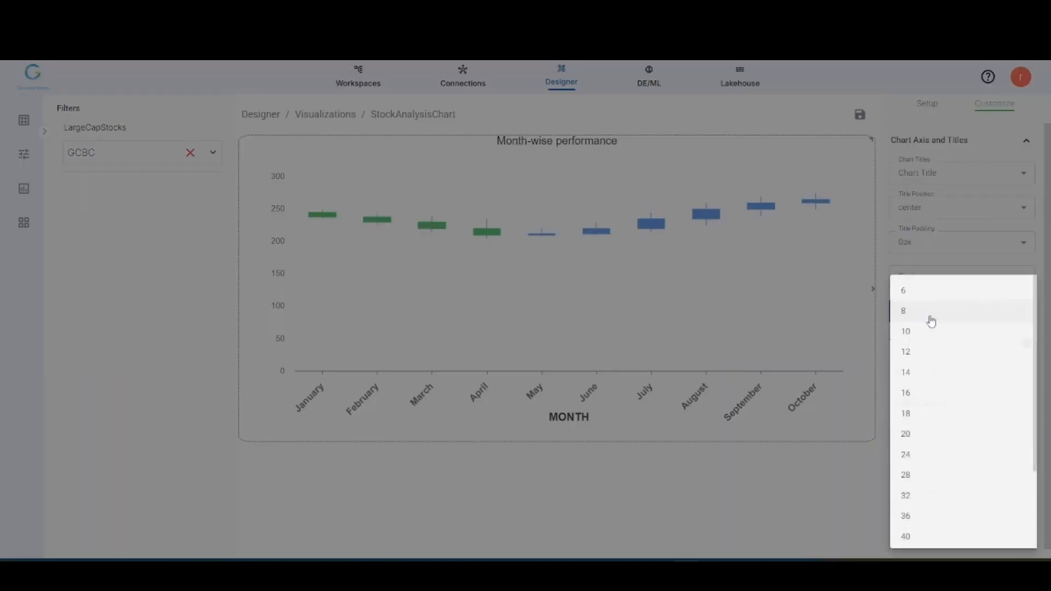
pyautogui.click(914, 393)
pyautogui.click(900, 371)
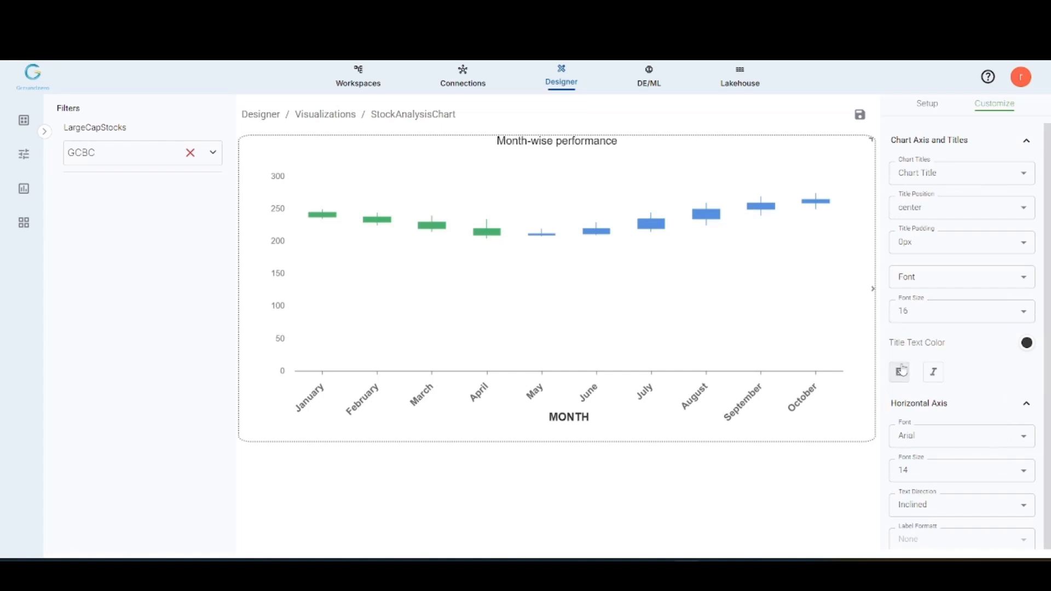
# Step: Set the Chart Title's padding to 15px and its font size to 18
pyautogui.click(949, 251)
pyautogui.click(922, 332)
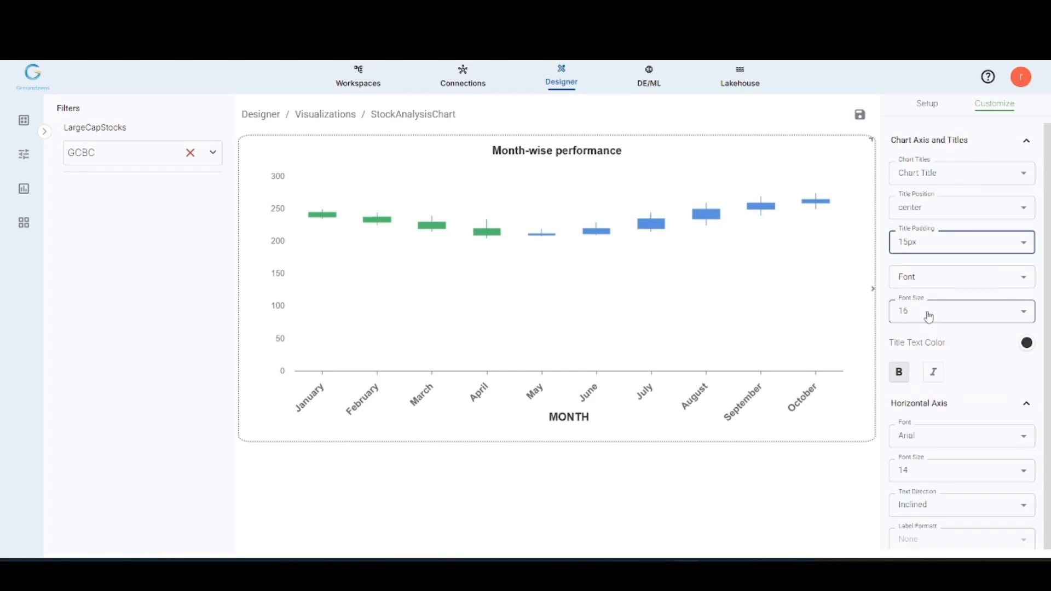
pyautogui.click(930, 316)
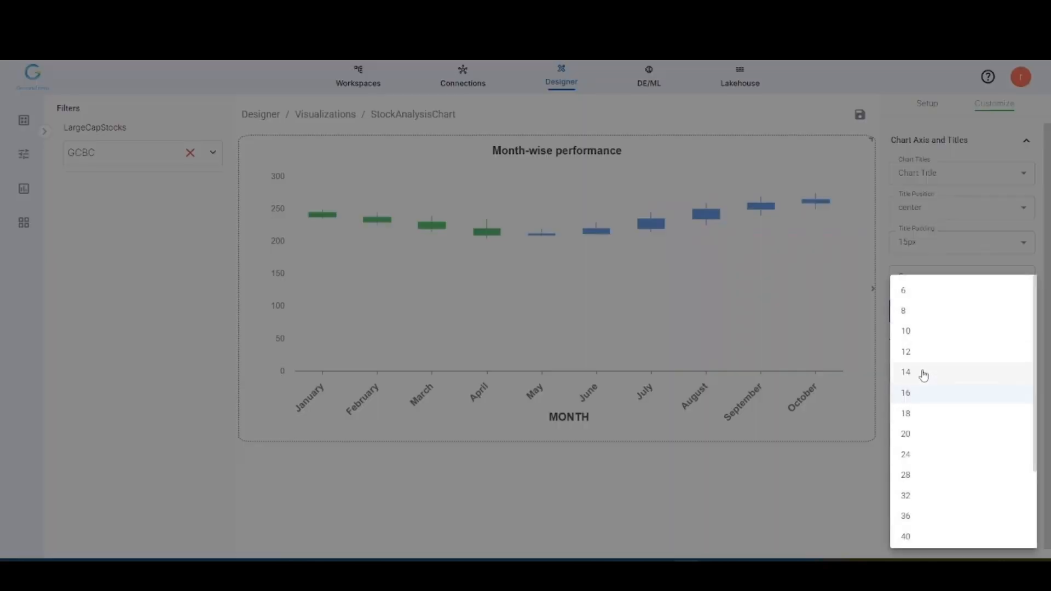
pyautogui.click(918, 413)
# Step: Set the candlesticks' Falling Color to red, #E20000FF
pyautogui.scroll(-2, 931, 376)
pyautogui.scroll(-1, 931, 376)
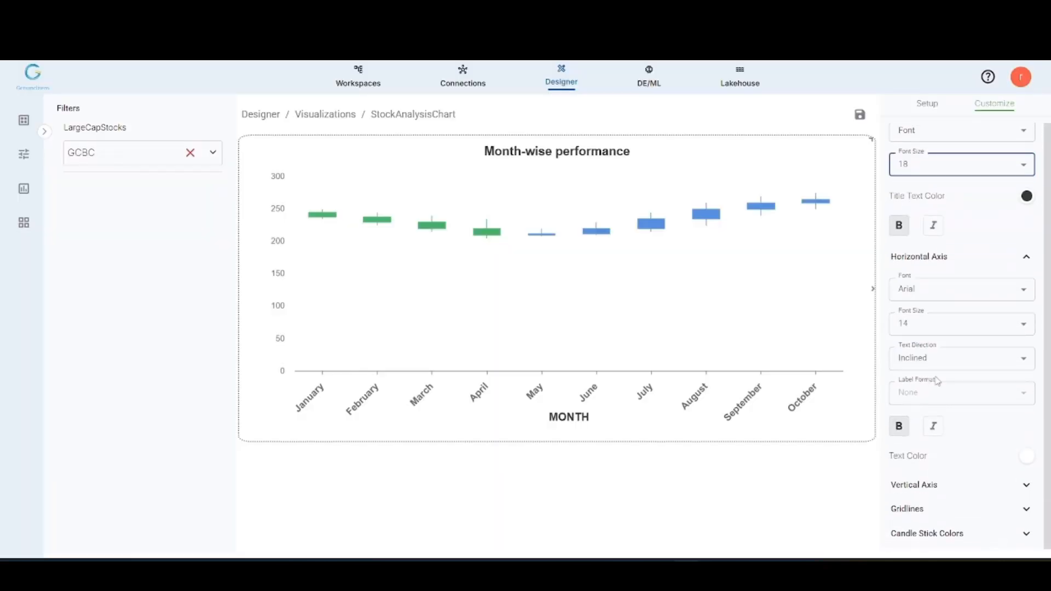
pyautogui.click(940, 534)
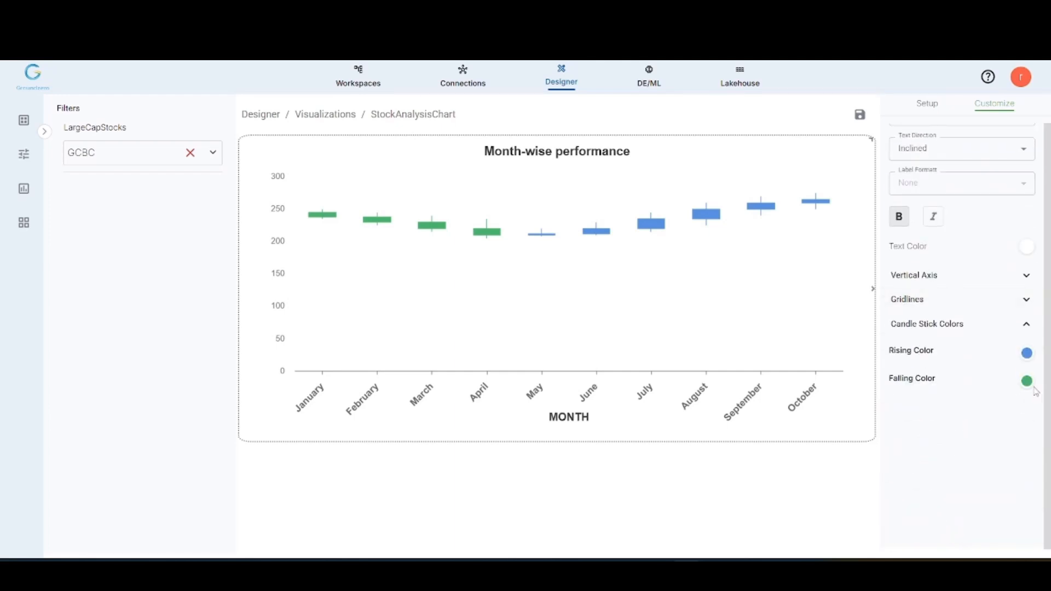
pyautogui.click(1027, 382)
pyautogui.moveTo(943, 524); pyautogui.dragTo(901, 520)
pyautogui.moveTo(993, 443); pyautogui.dragTo(1035, 422)
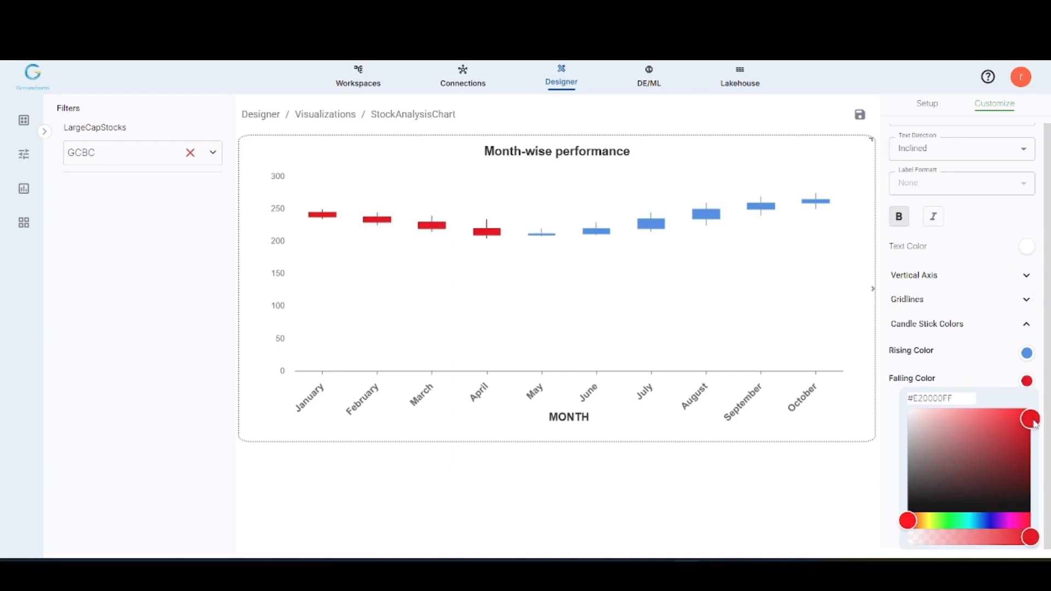
# Step: Set the candlesticks' Rising Color to bright green, #02DB18FF
pyautogui.click(1028, 353)
pyautogui.click(1027, 353)
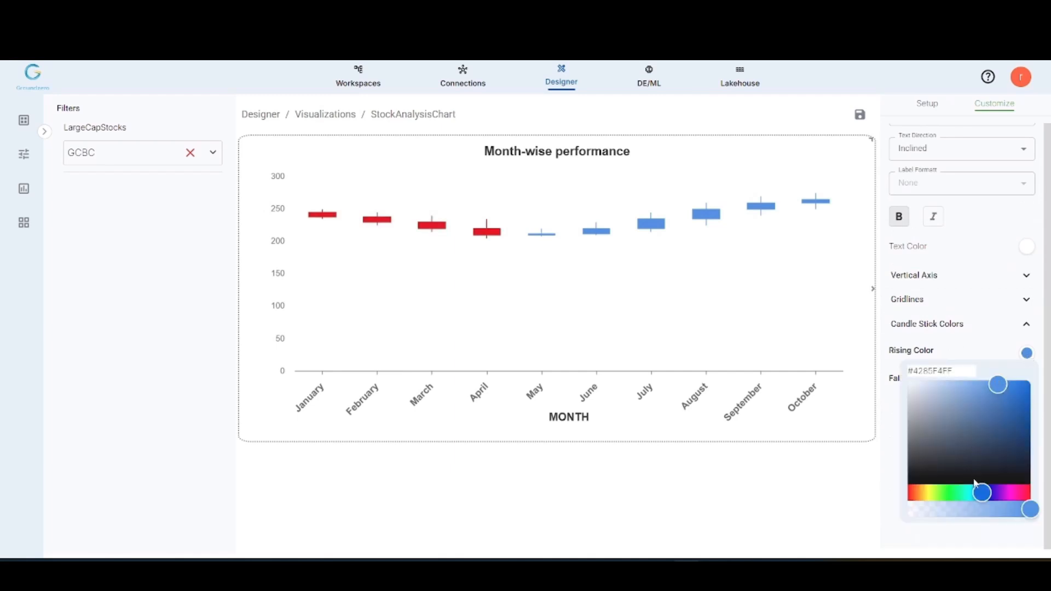
pyautogui.moveTo(980, 492); pyautogui.dragTo(953, 486)
pyautogui.moveTo(999, 387); pyautogui.dragTo(1031, 395)
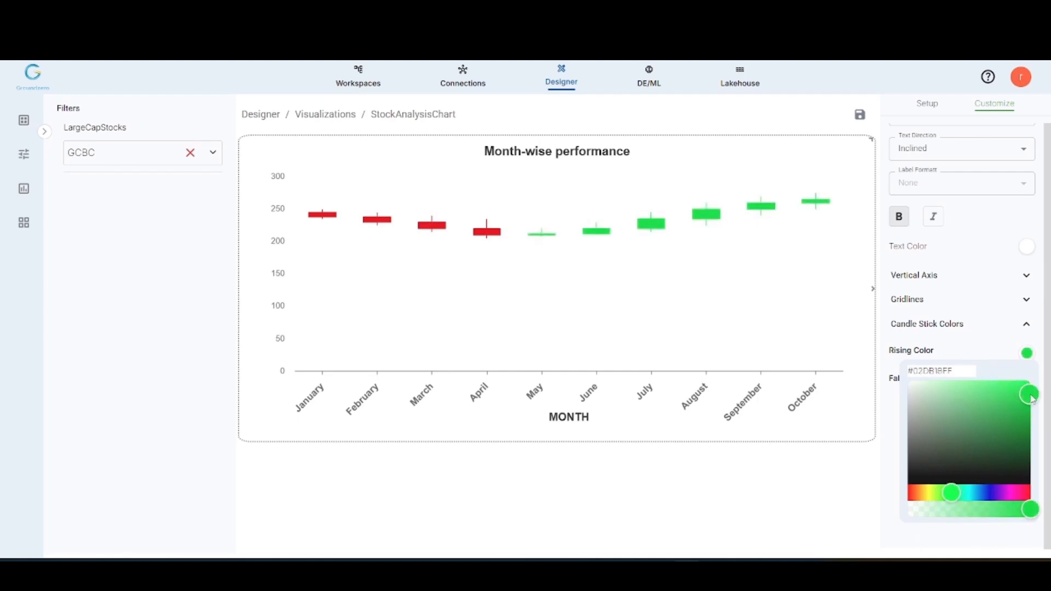
pyautogui.click(816, 489)
# Step: Return to the chart setup, inspect the candle values and view the chart filtered by DLHC, CAT and BOLT in turn
pyautogui.click(929, 106)
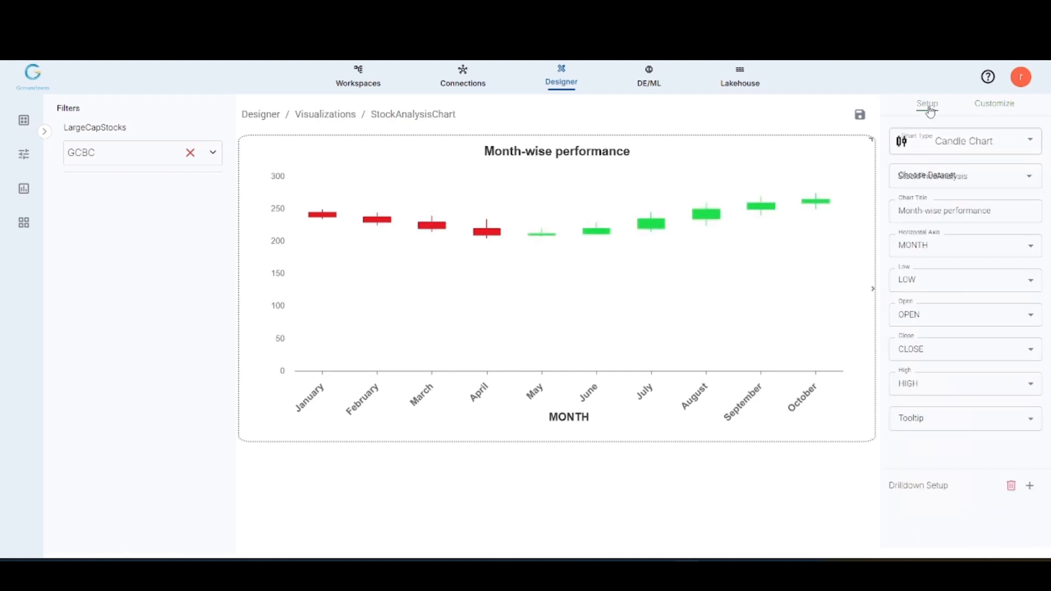
pyautogui.moveTo(363, 226)
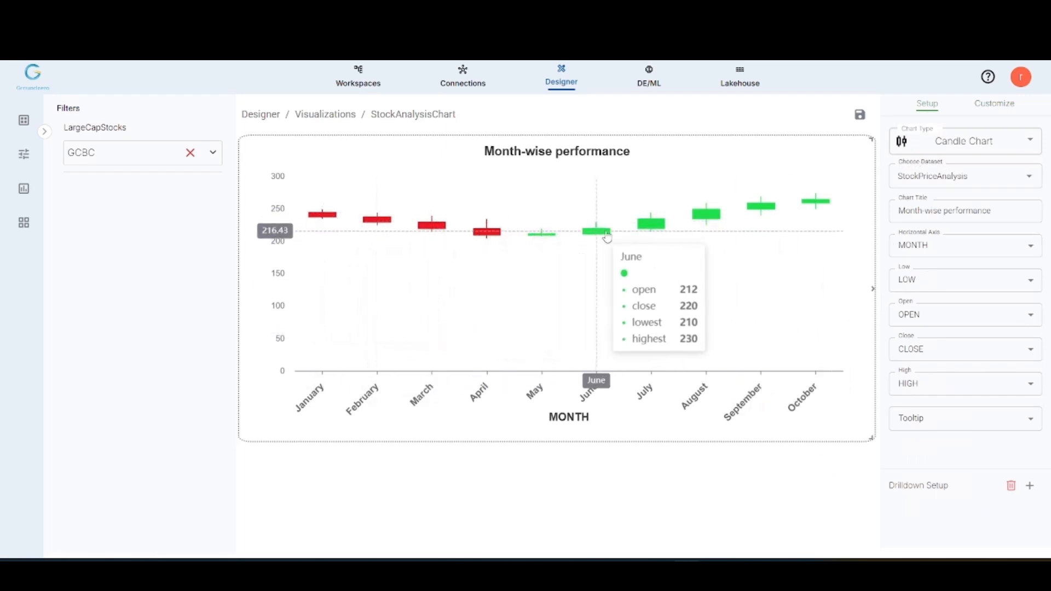
pyautogui.click(124, 160)
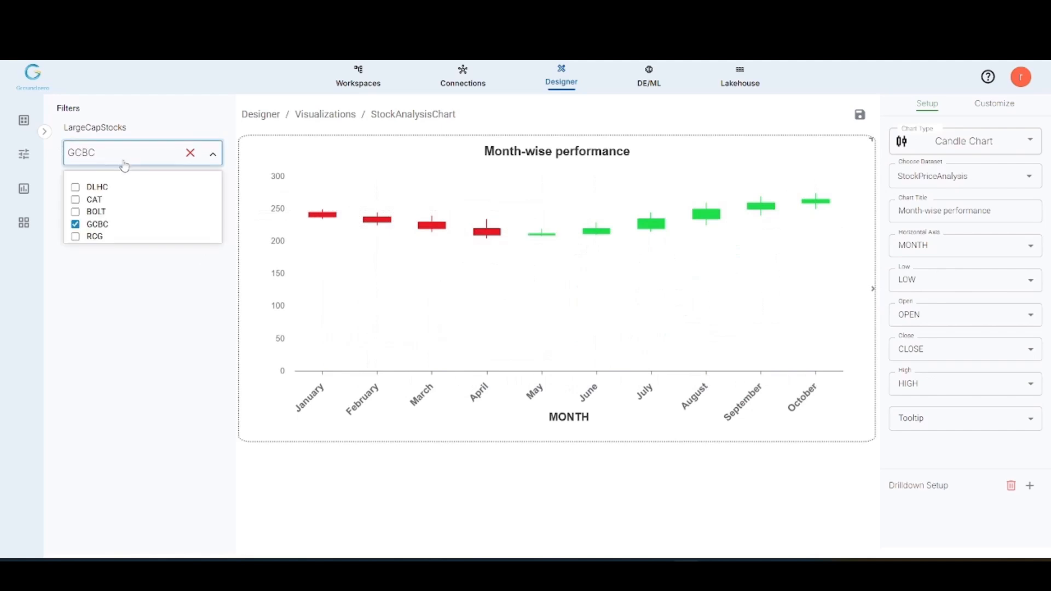
pyautogui.click(88, 187)
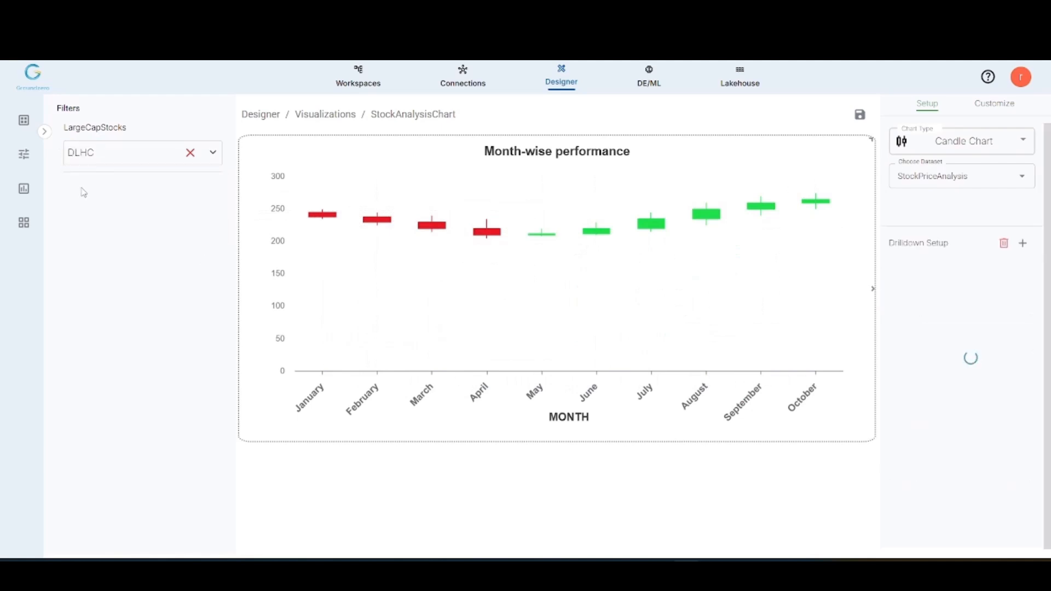
pyautogui.click(111, 164)
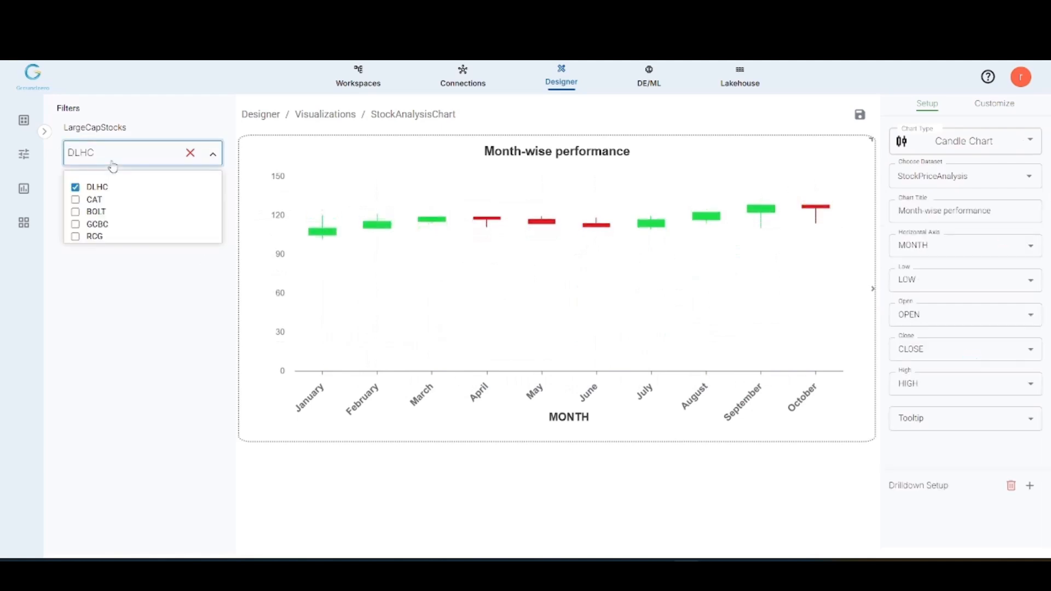
pyautogui.click(94, 199)
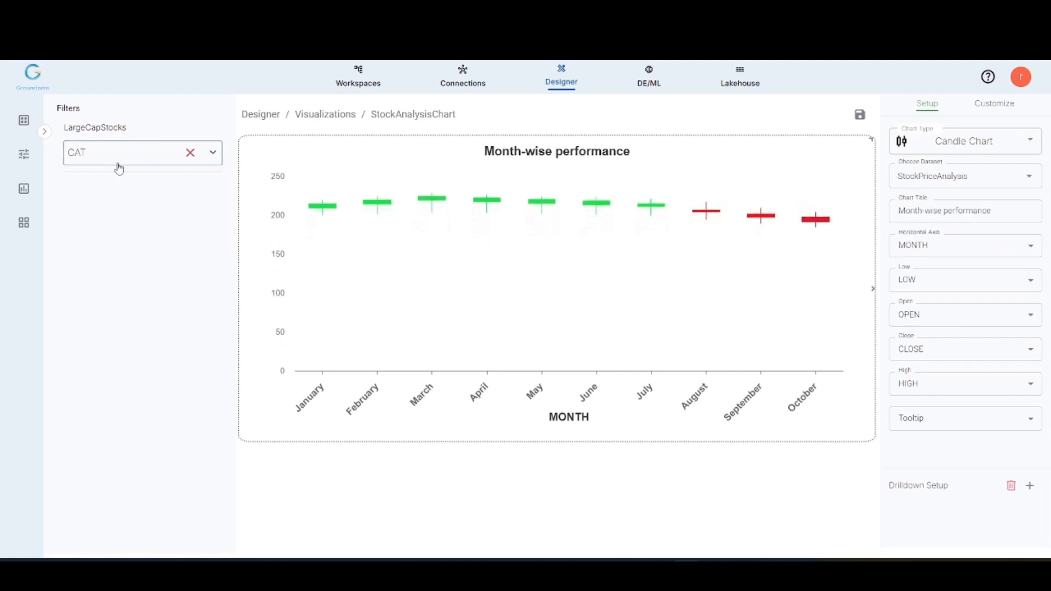
pyautogui.click(116, 166)
pyautogui.click(97, 219)
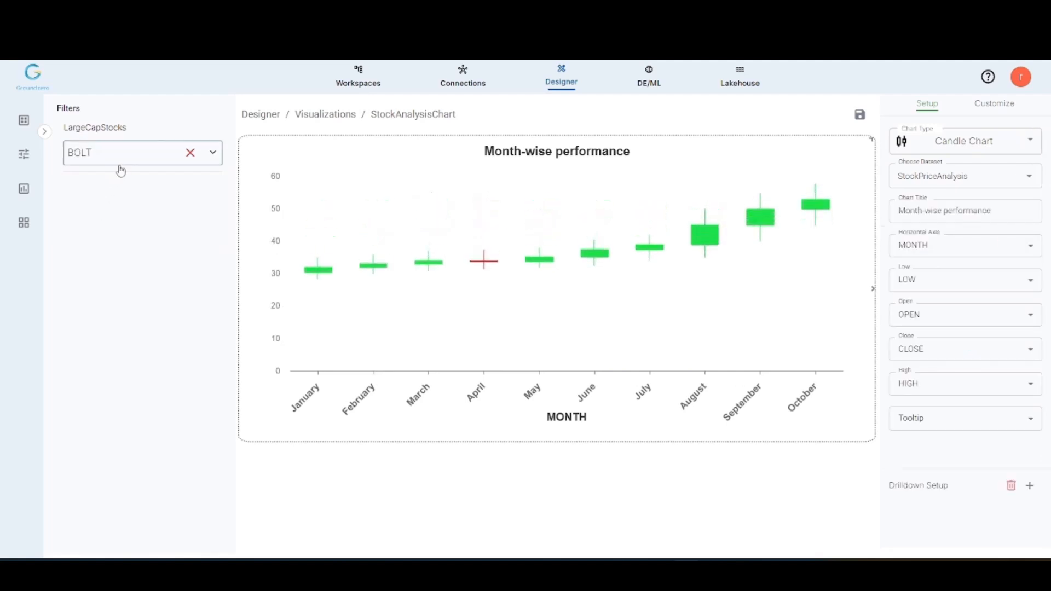
# Step: Filter LargeCapStocks by RCG and save the StockAnalysisChart visualization
pyautogui.click(120, 165)
pyautogui.click(95, 236)
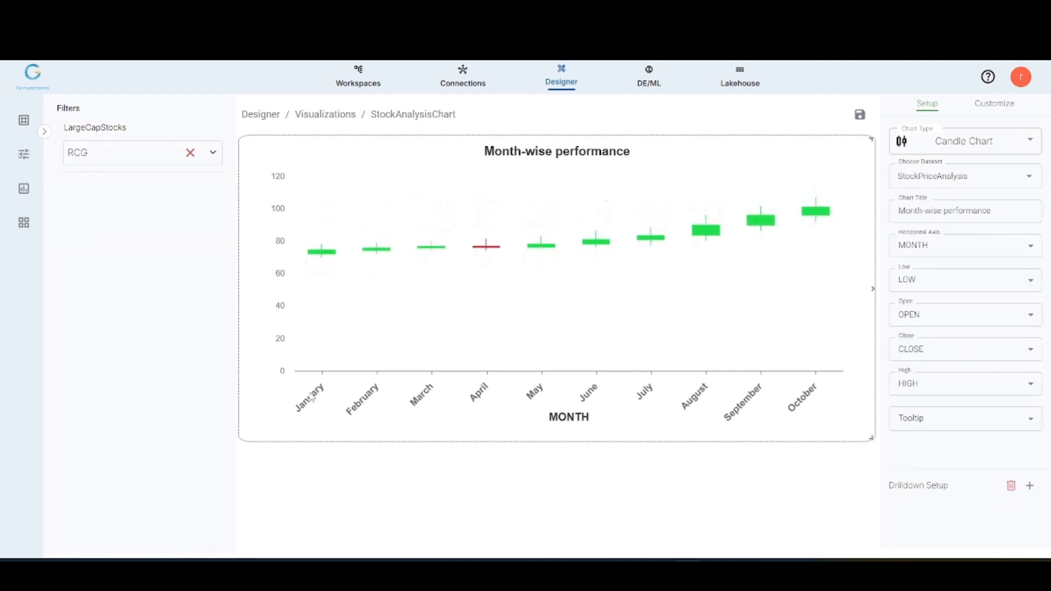
pyautogui.click(860, 116)
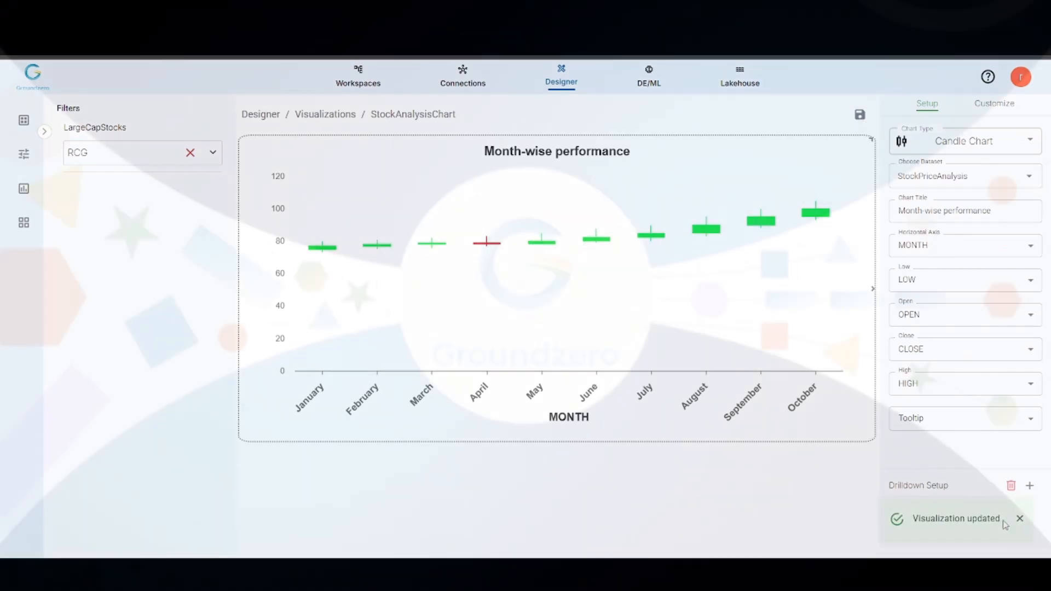